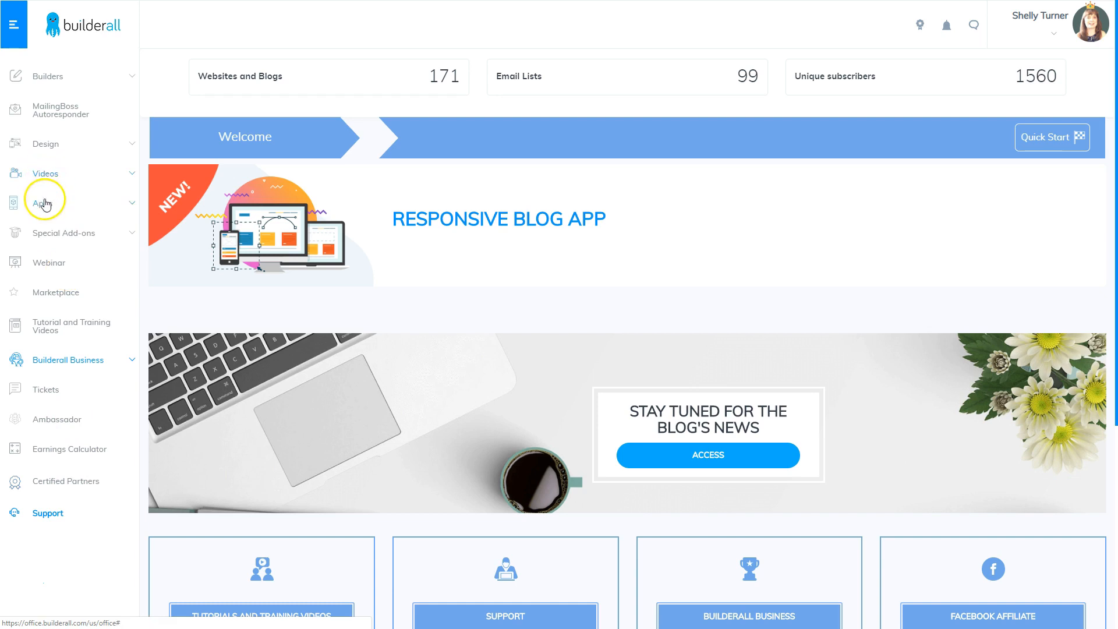
Open the E-Learning app and start creating a new course.
click(43, 205)
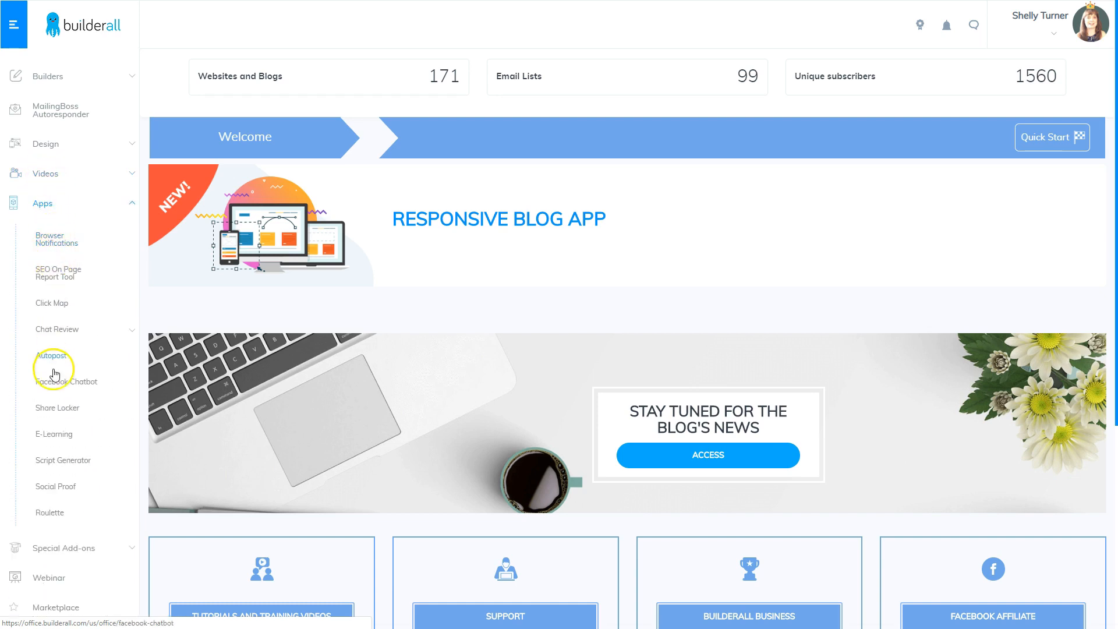
click(44, 436)
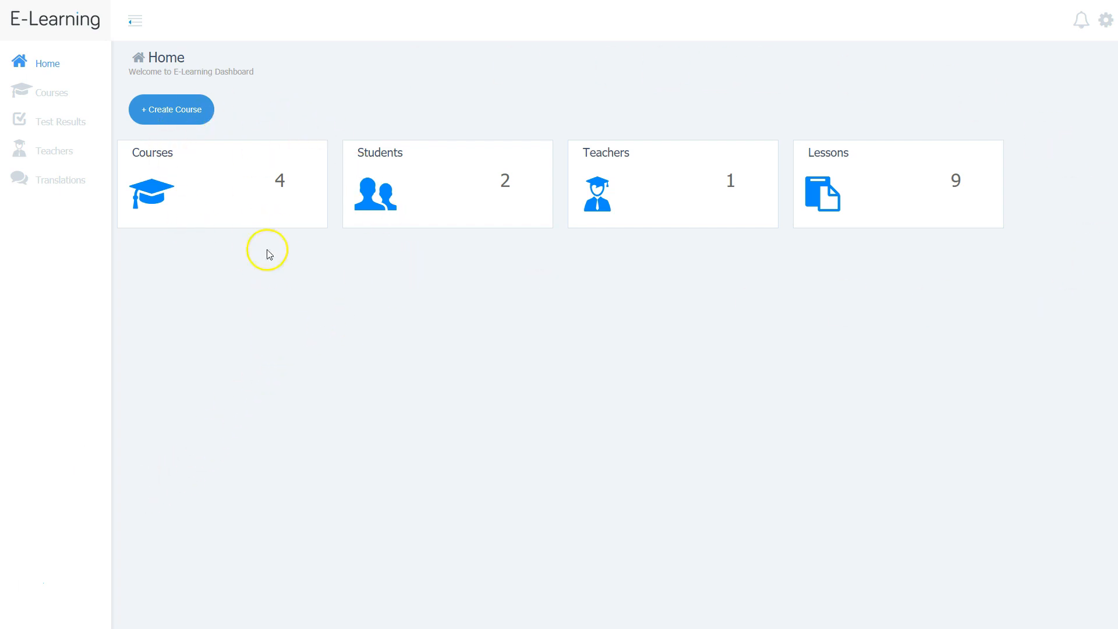
click(166, 111)
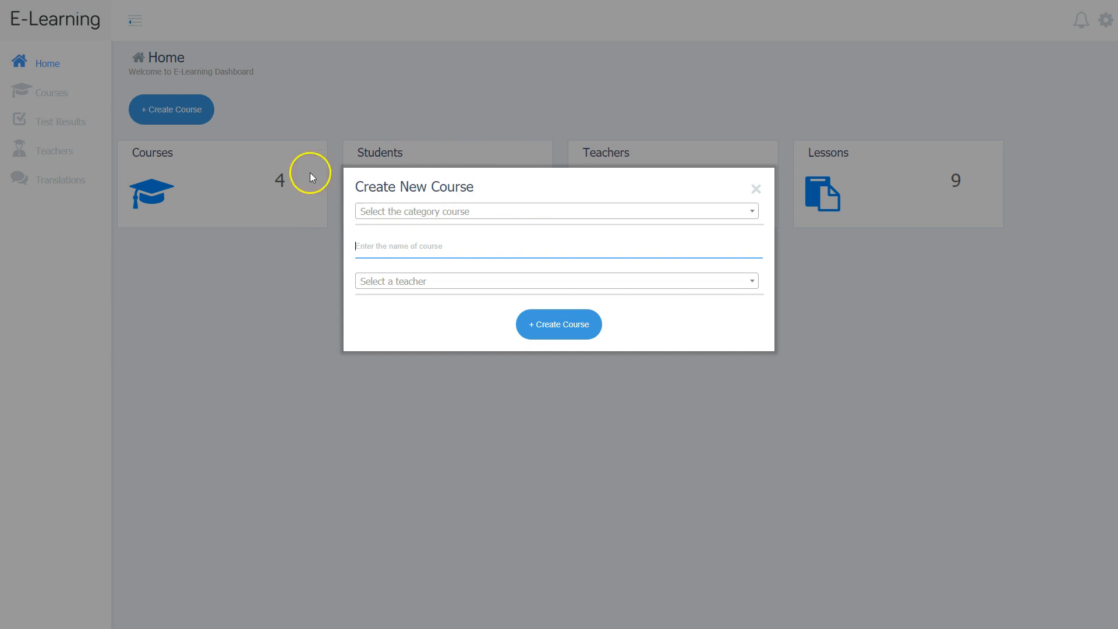
Add a new course category named Training.
click(452, 211)
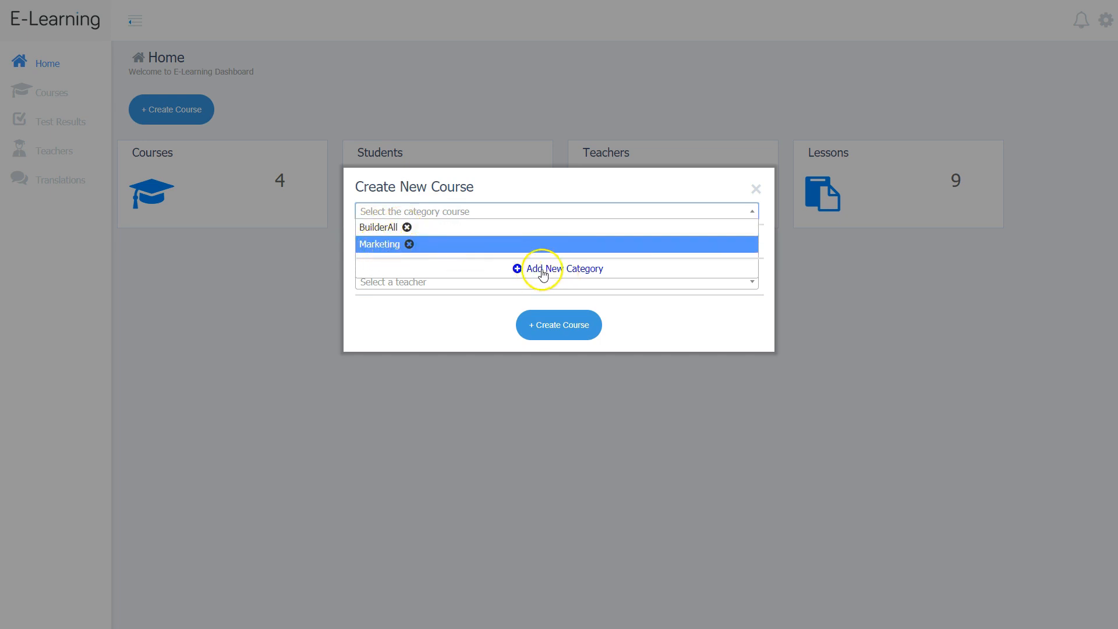
click(563, 272)
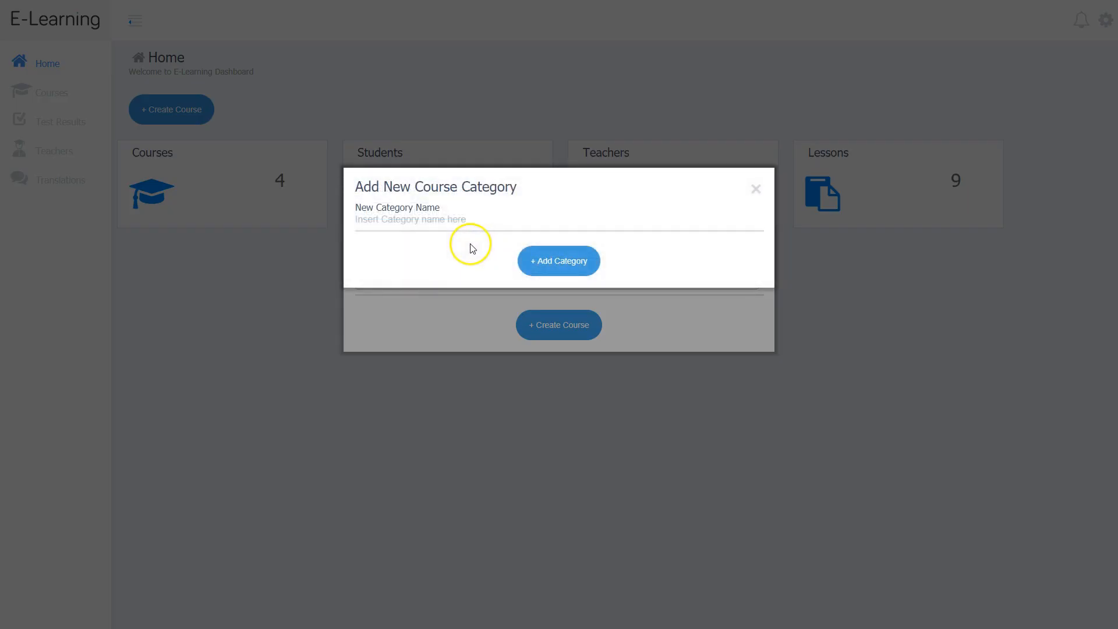
click(466, 223)
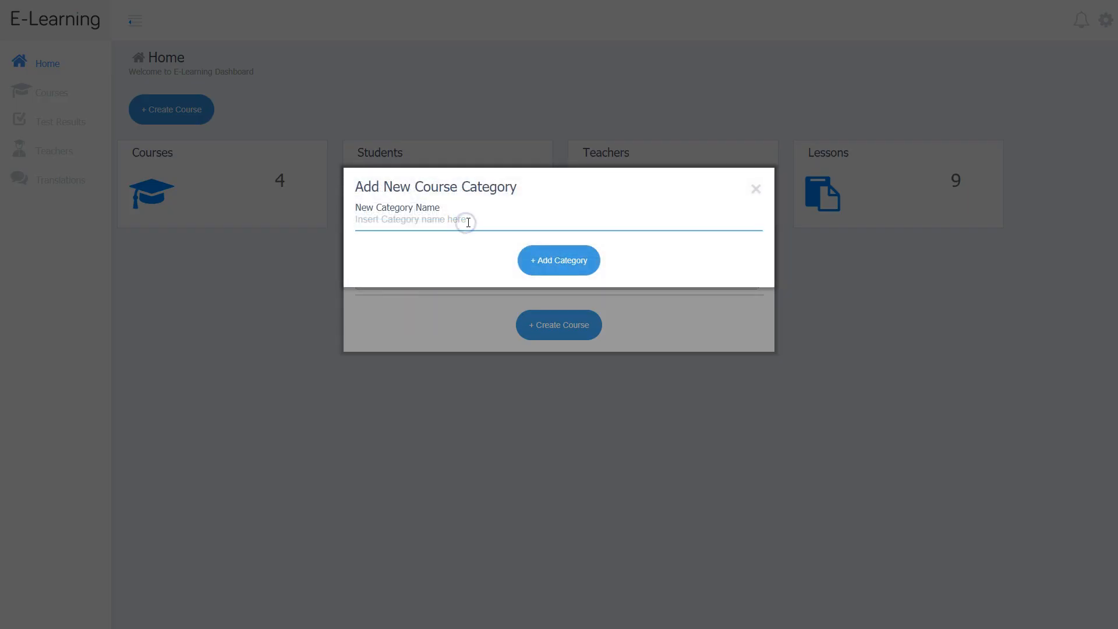
text(Training)
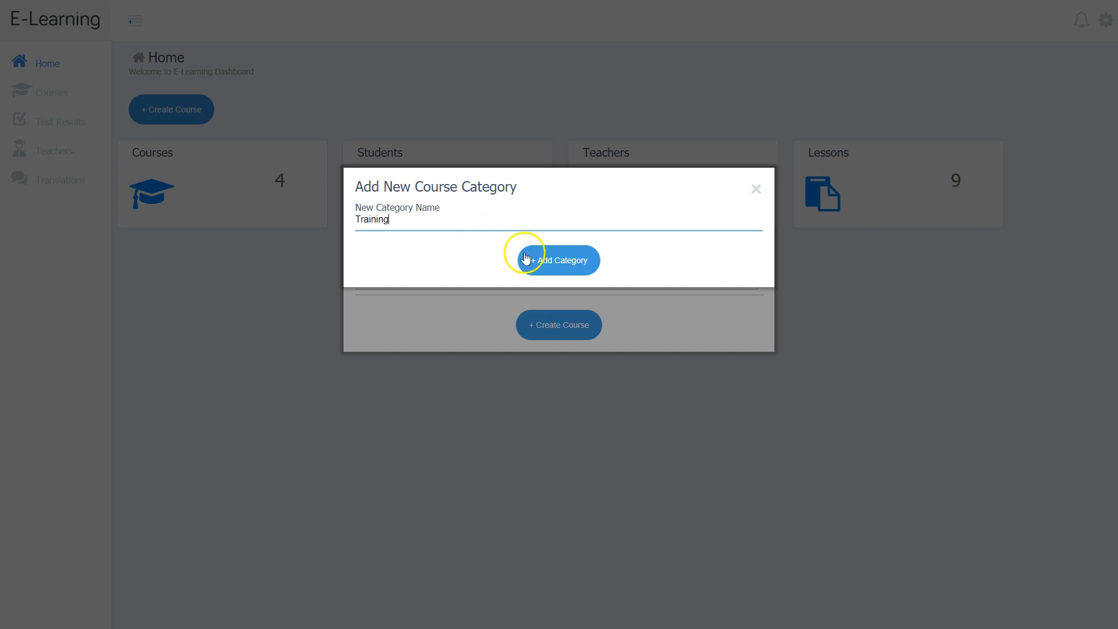
click(547, 263)
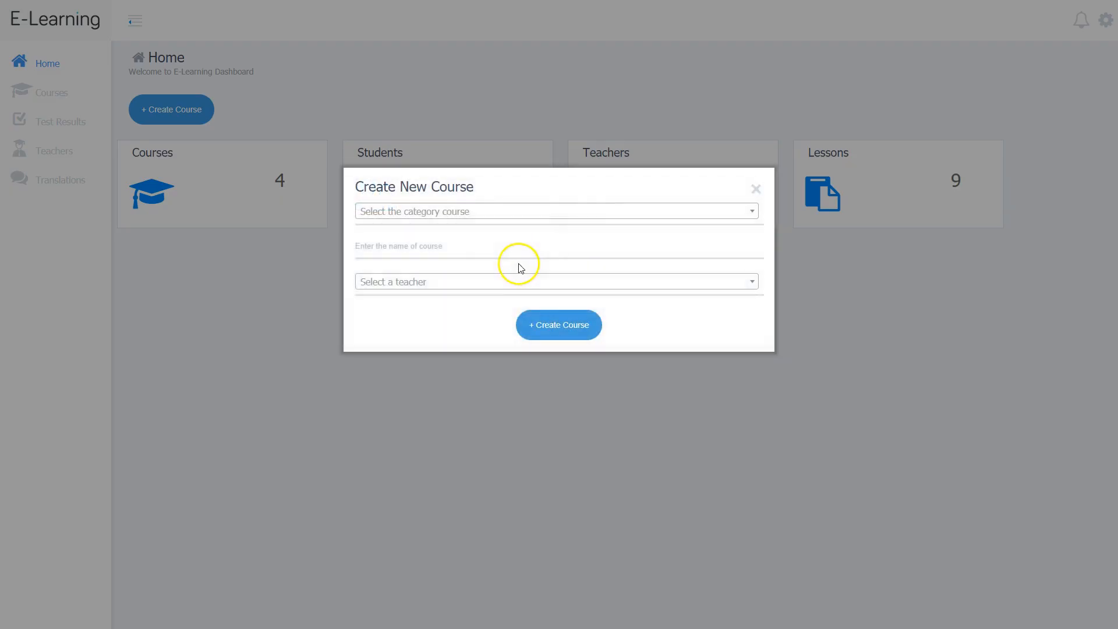
Create a course named ELearning Training in the Training category with the existing teacher assigned.
click(464, 210)
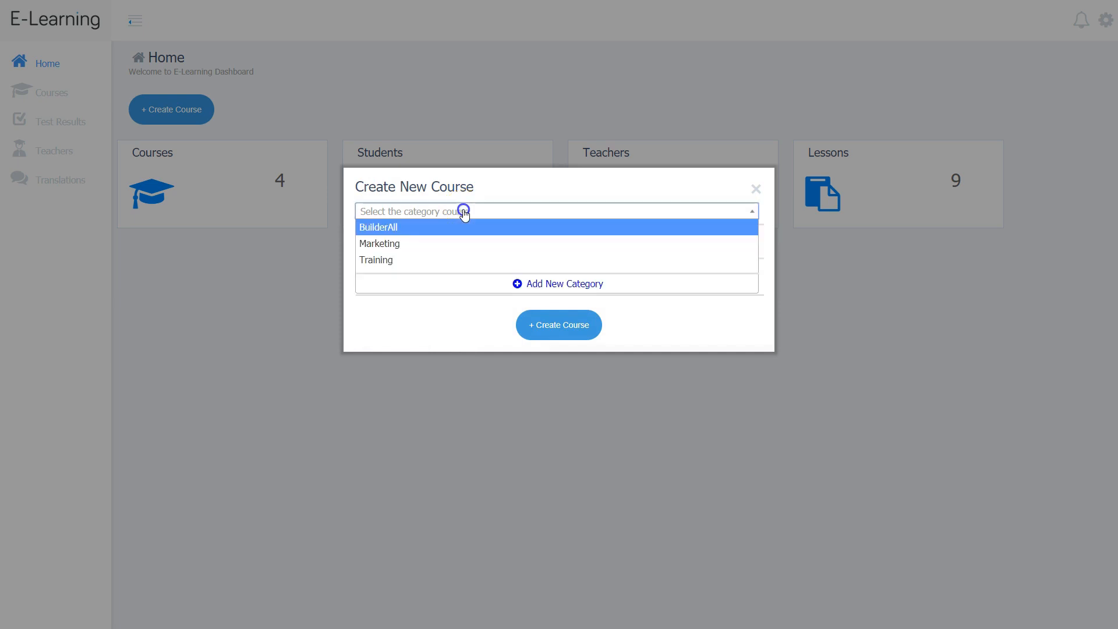
click(393, 262)
click(411, 246)
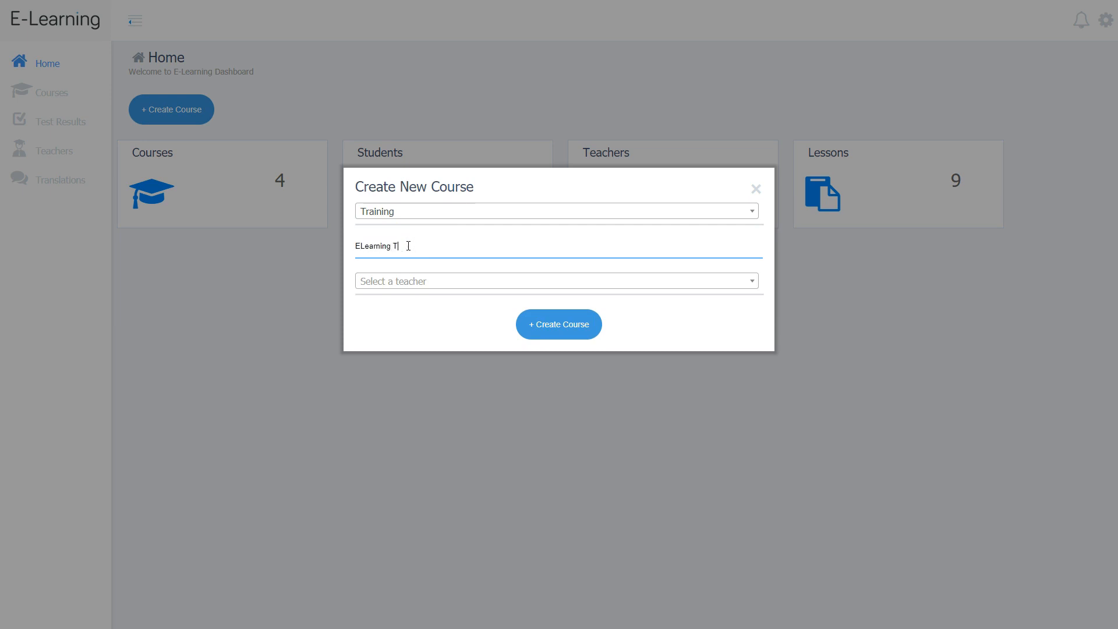
click(429, 284)
click(376, 298)
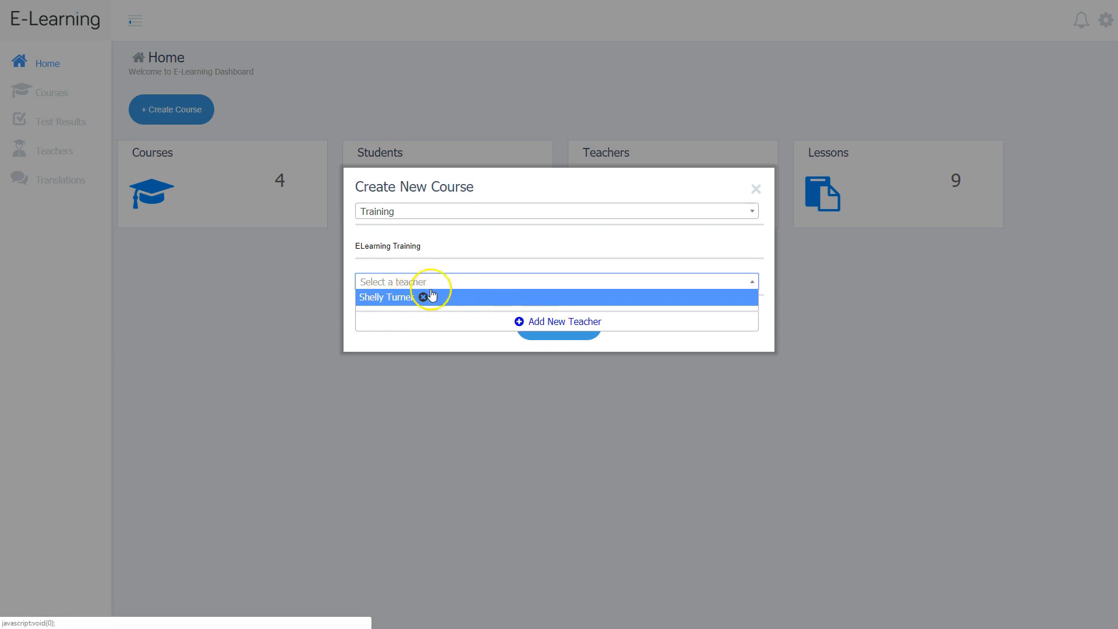
click(402, 297)
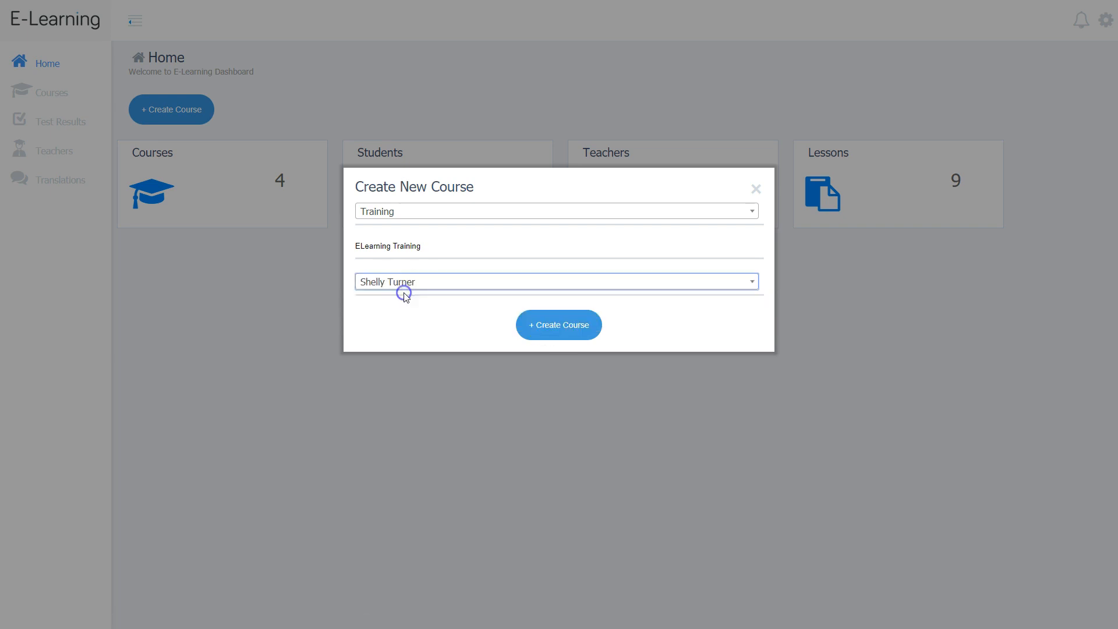
click(537, 320)
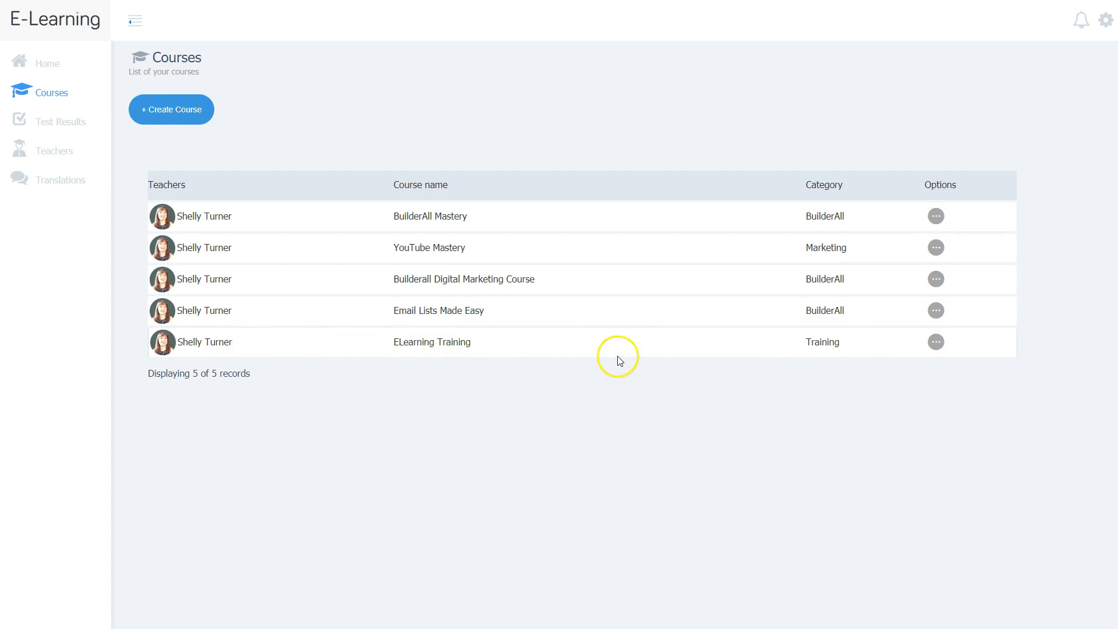
Edit the ELearning Training course to be an open course with a workload of 10 hours, and save it.
click(936, 342)
click(922, 429)
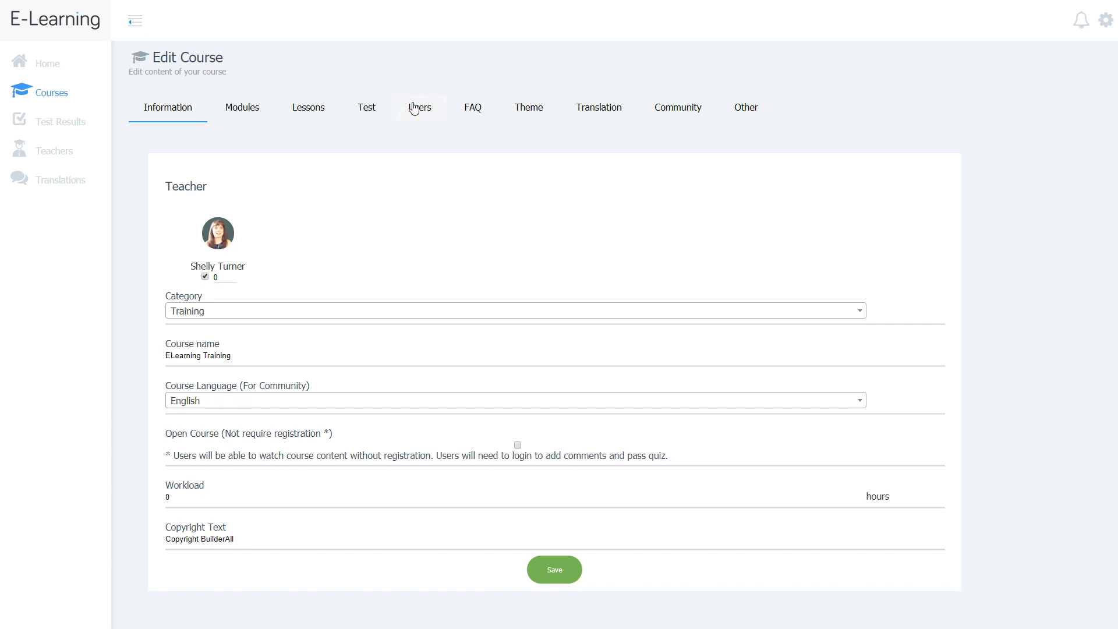
click(470, 113)
click(518, 445)
click(186, 499)
click(554, 571)
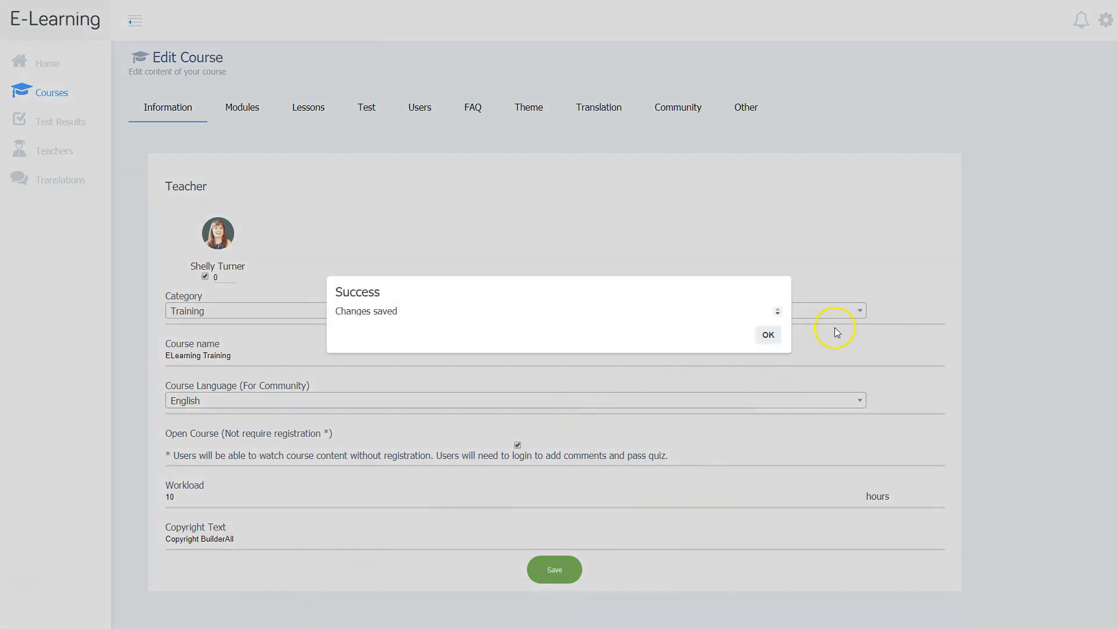
click(769, 334)
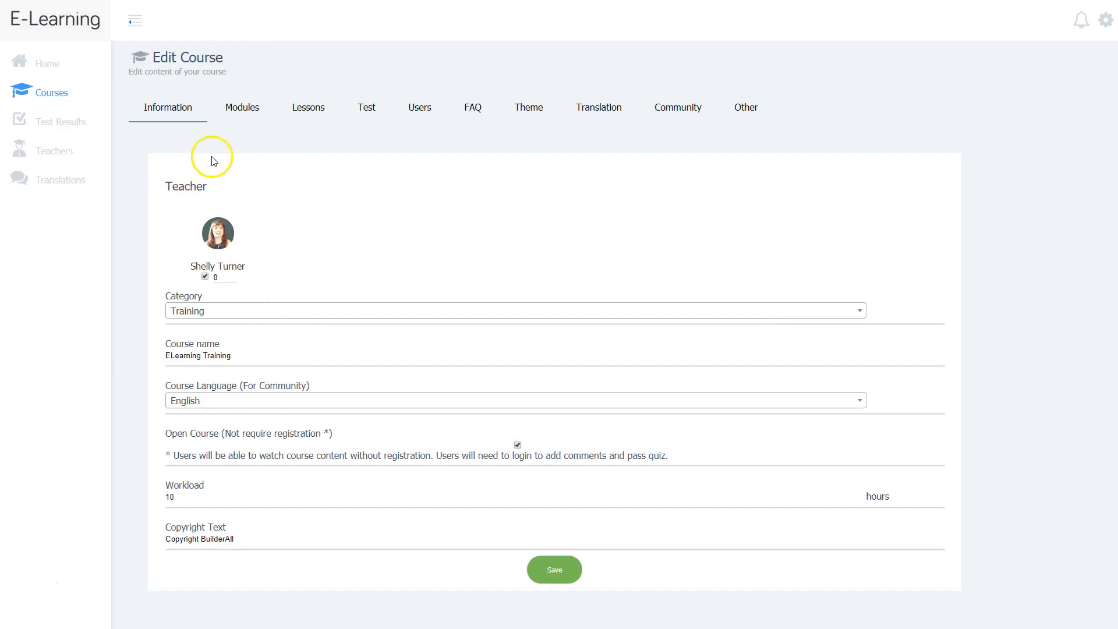
Create a course module named Module 1 with the description "Training with ELearning".
click(245, 100)
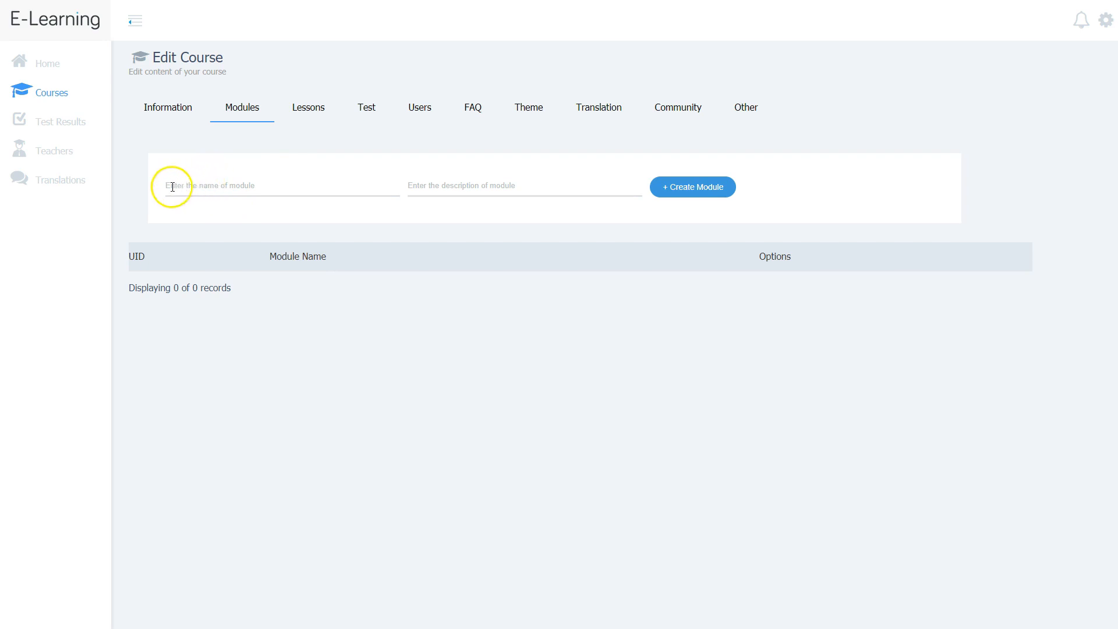
click(191, 186)
click(210, 177)
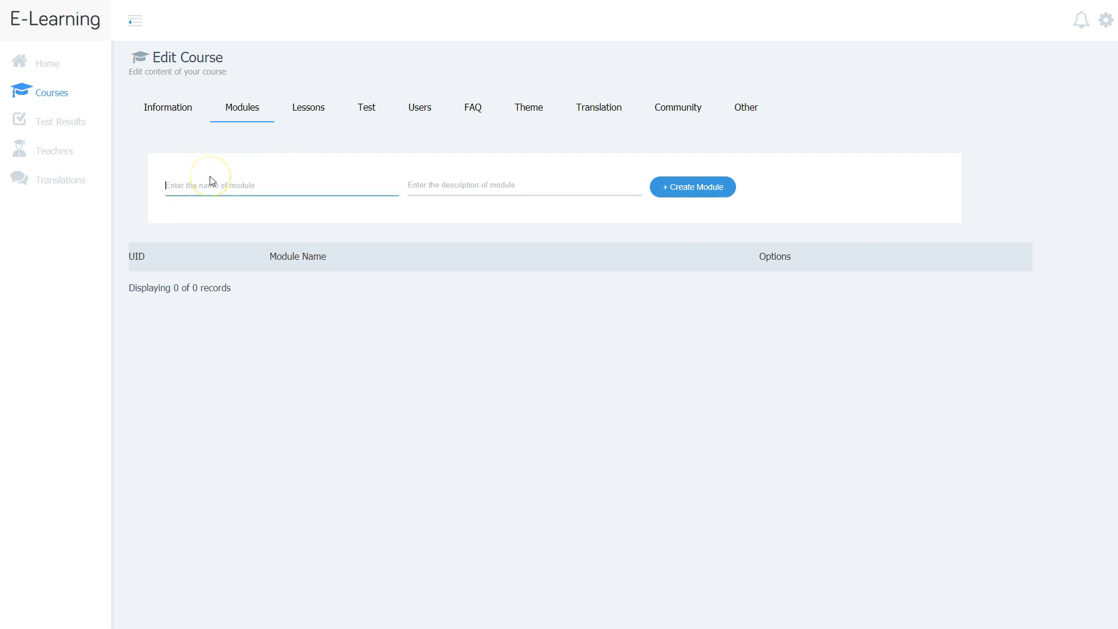
key(Tab)
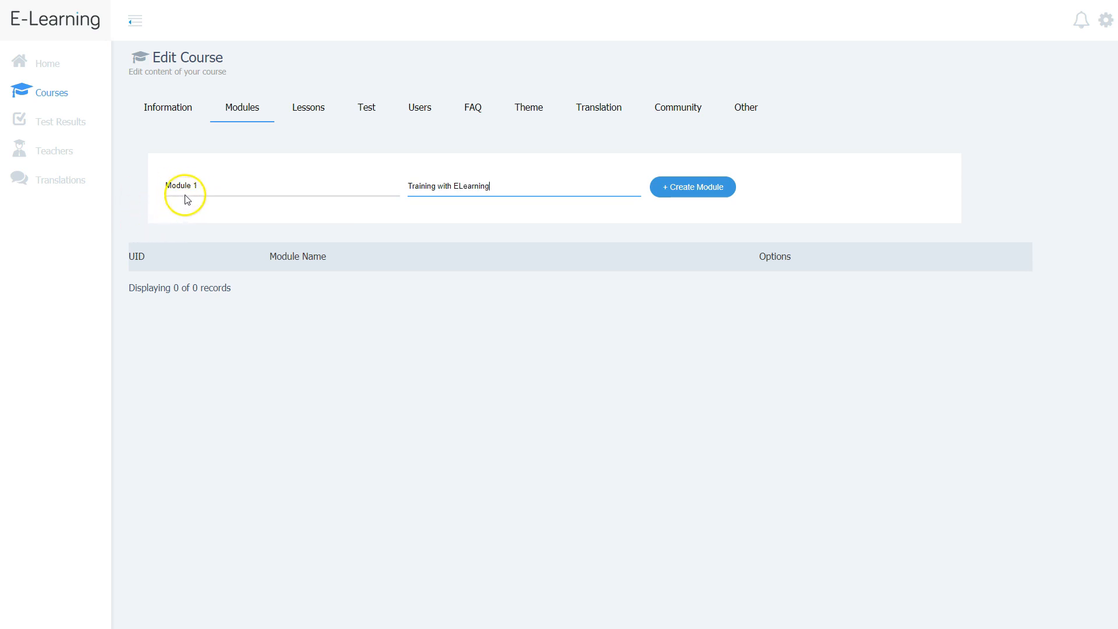
click(691, 193)
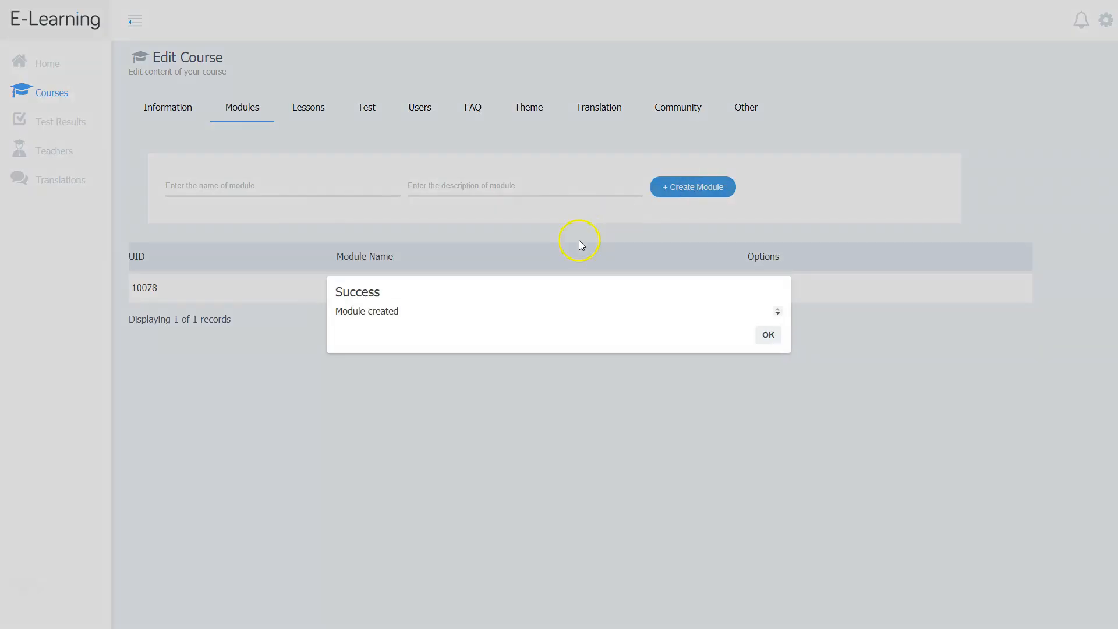
click(769, 334)
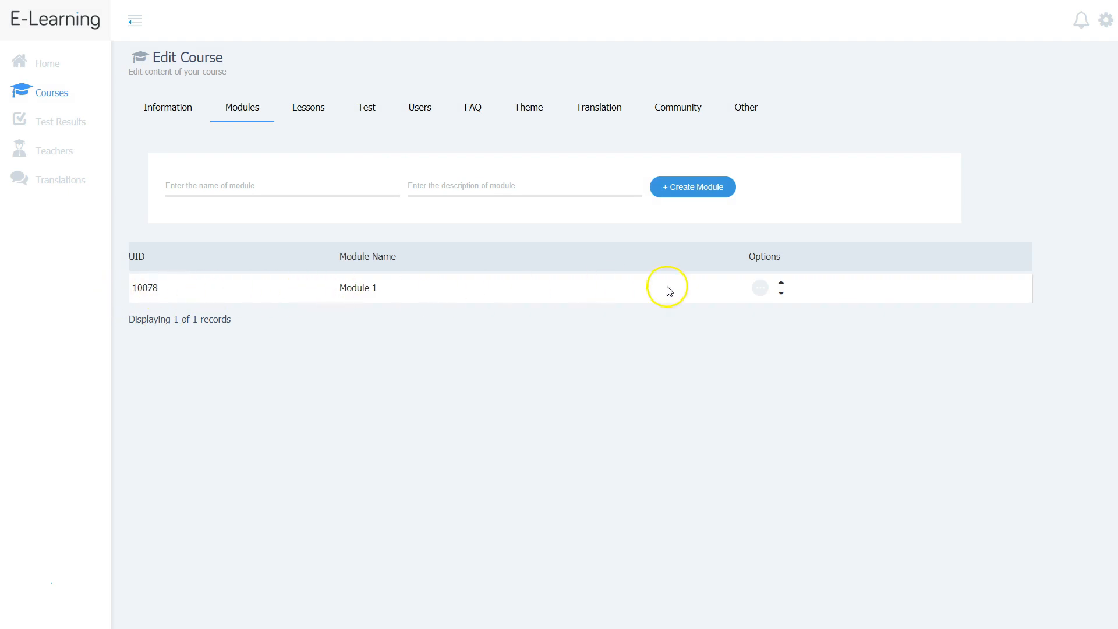
Create a second module named Module 2 with the description "Learning with Elearning System".
click(197, 184)
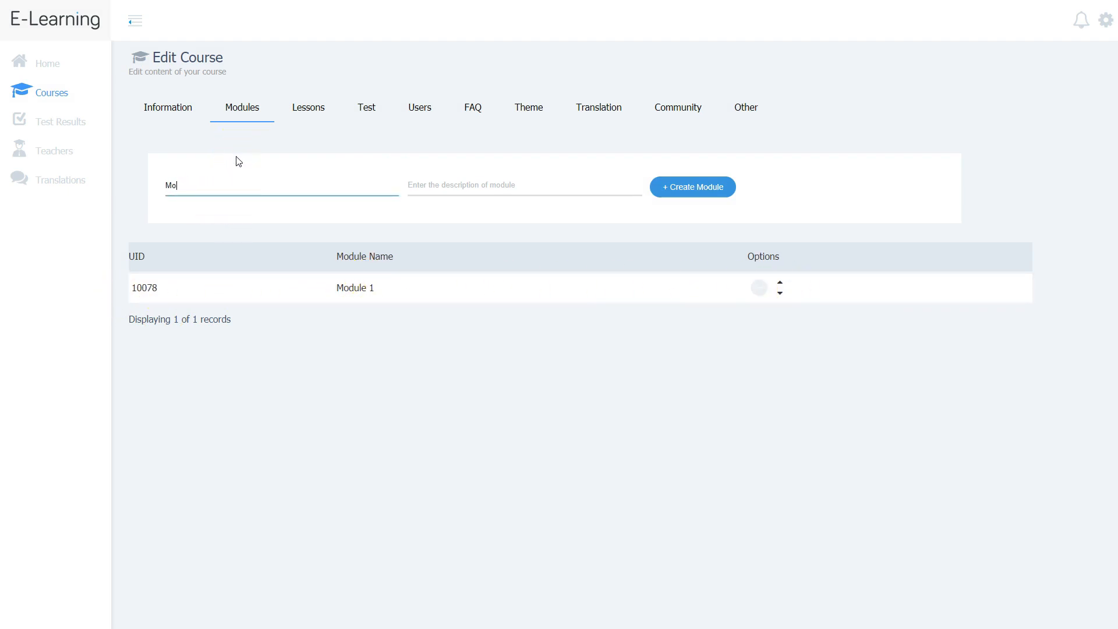
key(Tab)
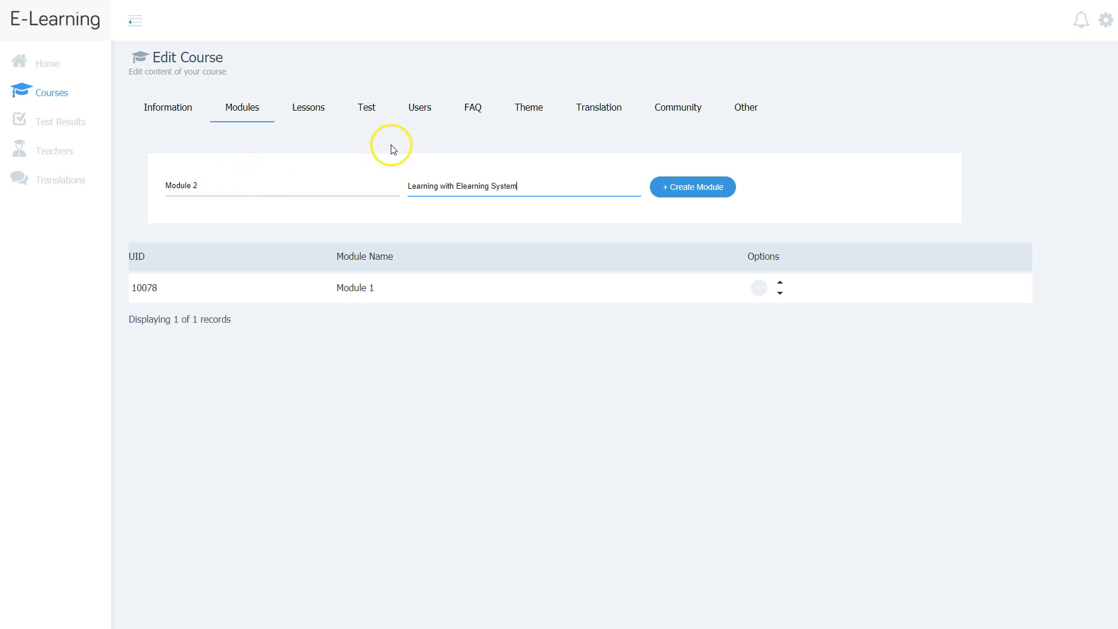
click(703, 186)
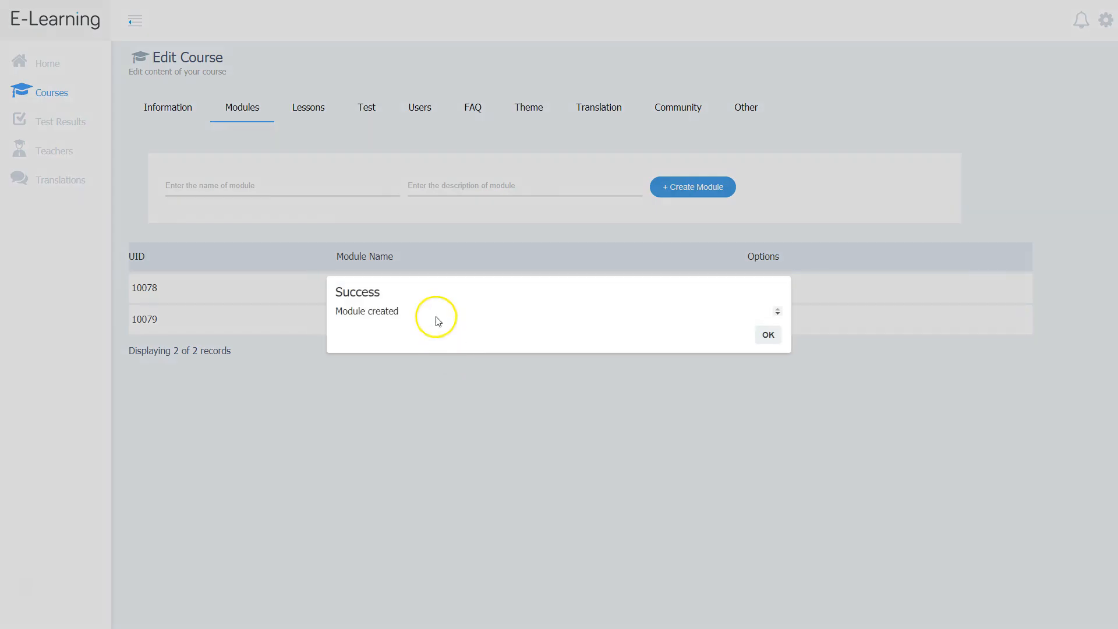
click(768, 335)
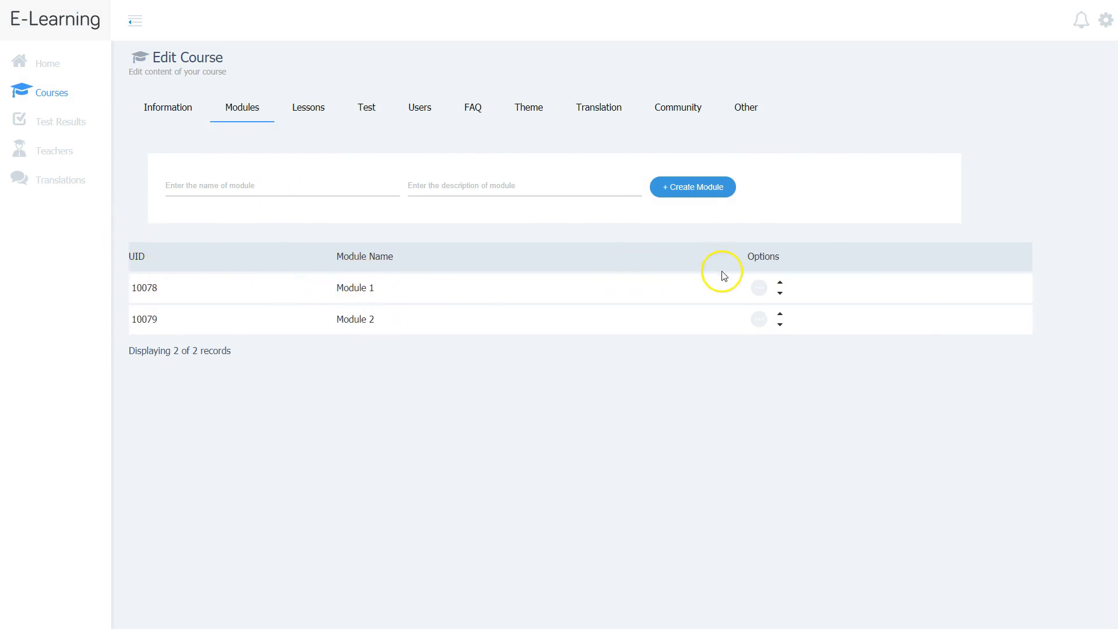
Review Module 1's name and description in its edit form and save the module.
click(762, 289)
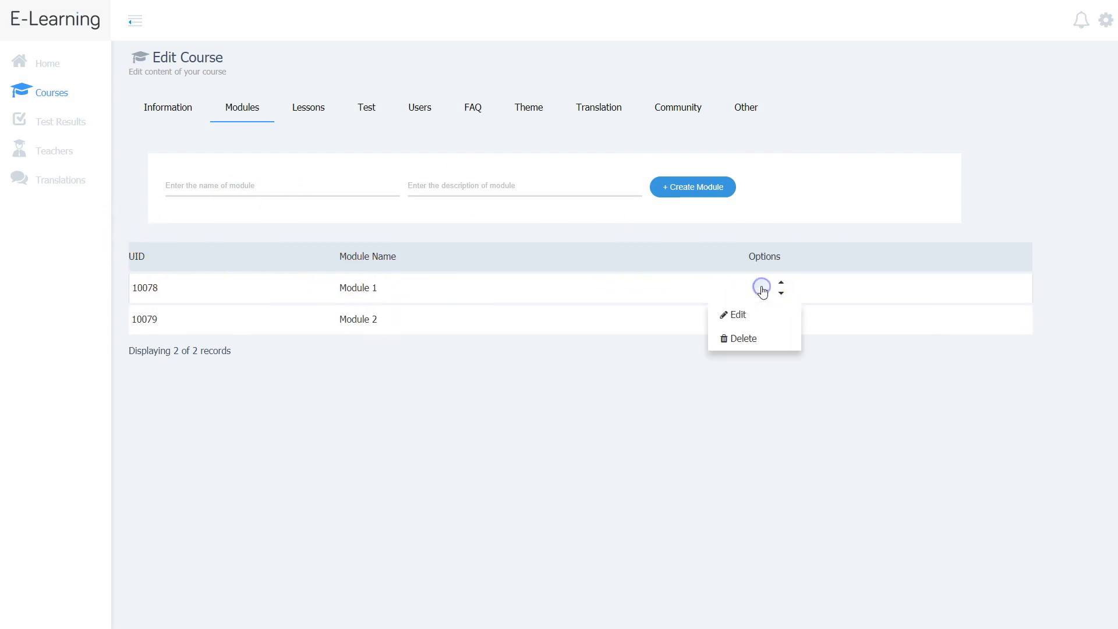
click(738, 316)
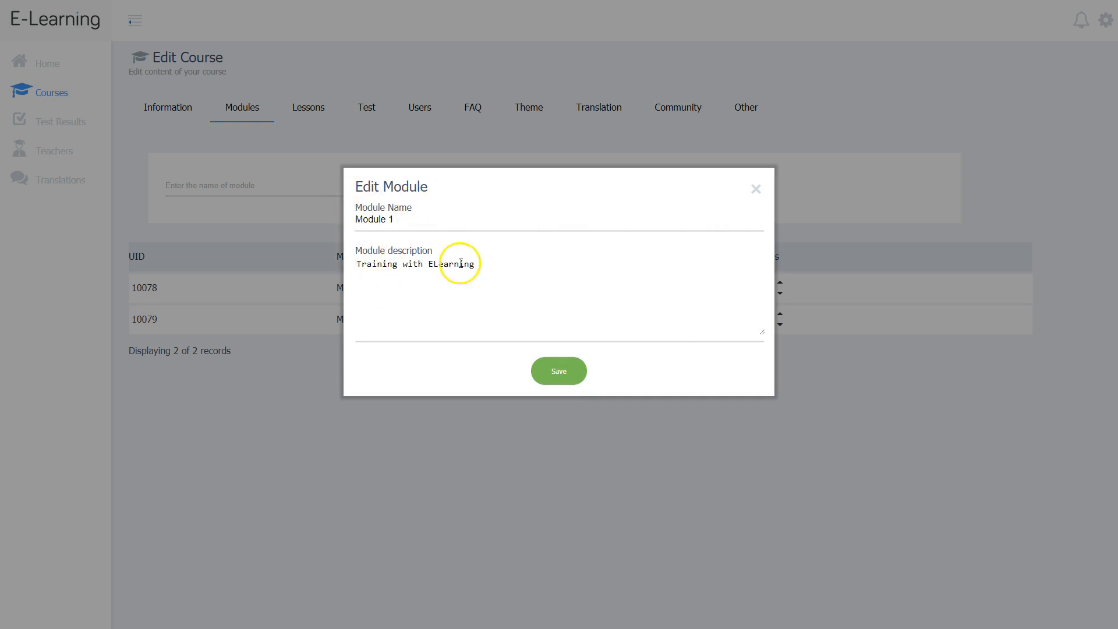
click(563, 370)
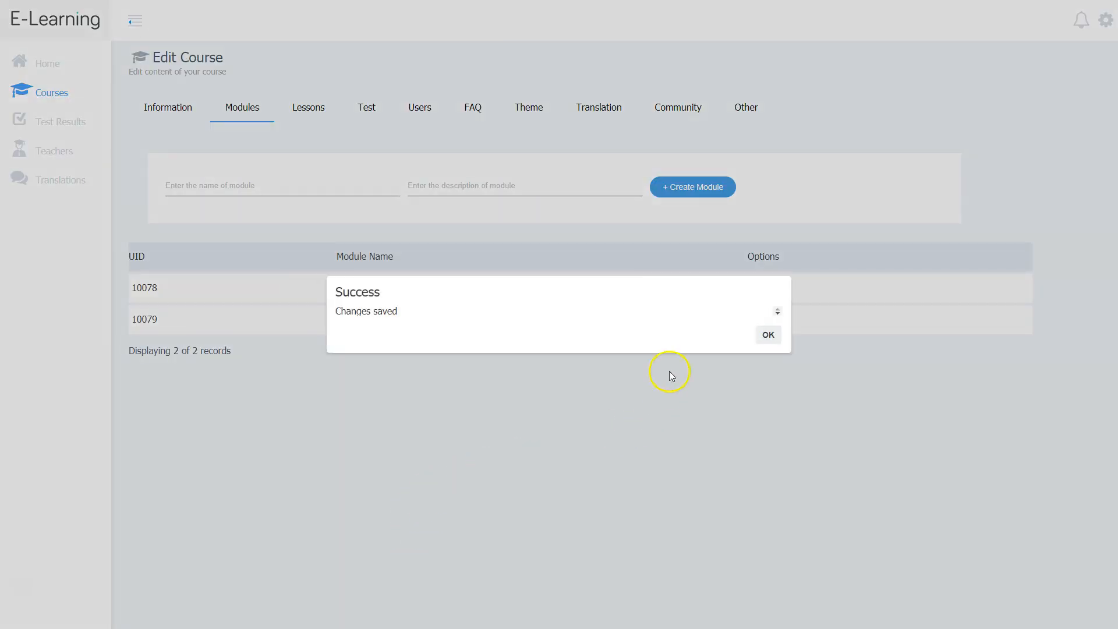
click(768, 336)
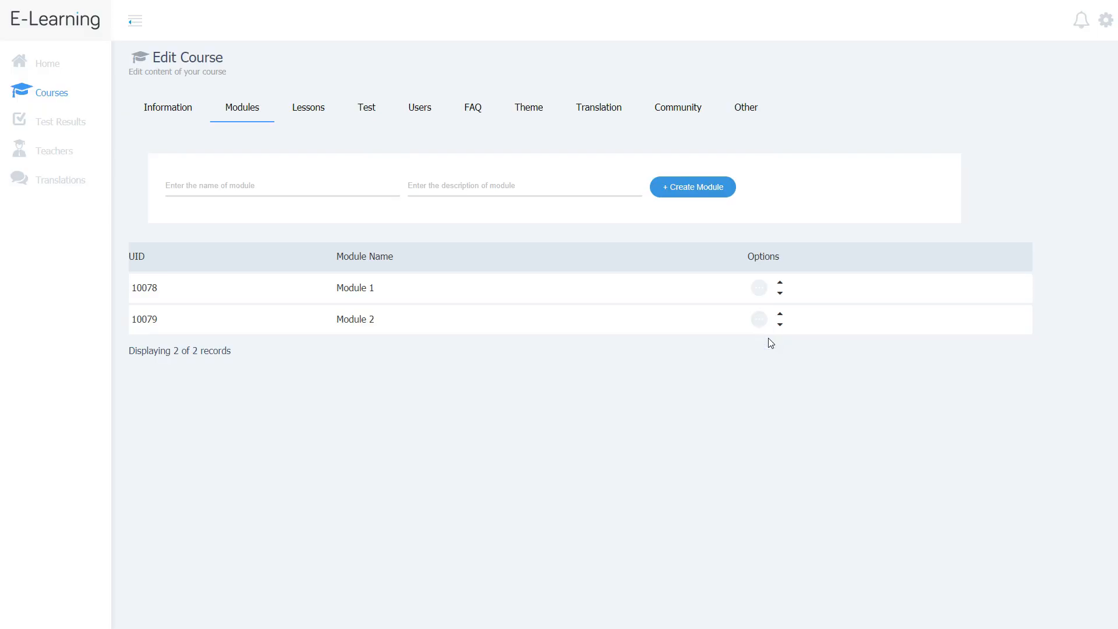
Move Module 1 below Module 2 and restore the original module order.
click(759, 288)
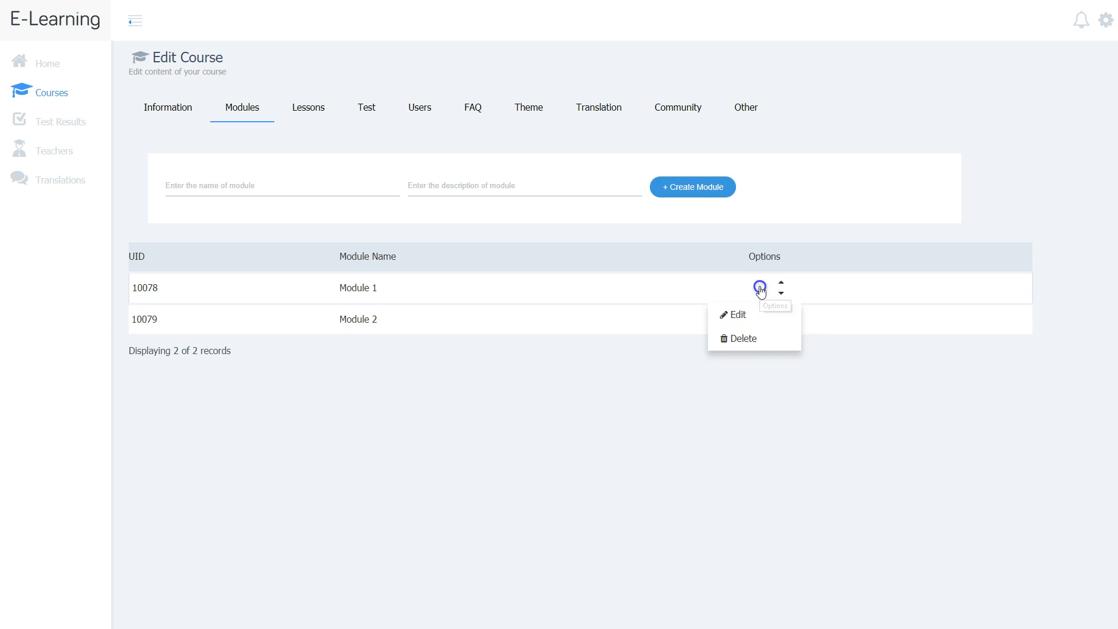
click(743, 338)
click(782, 293)
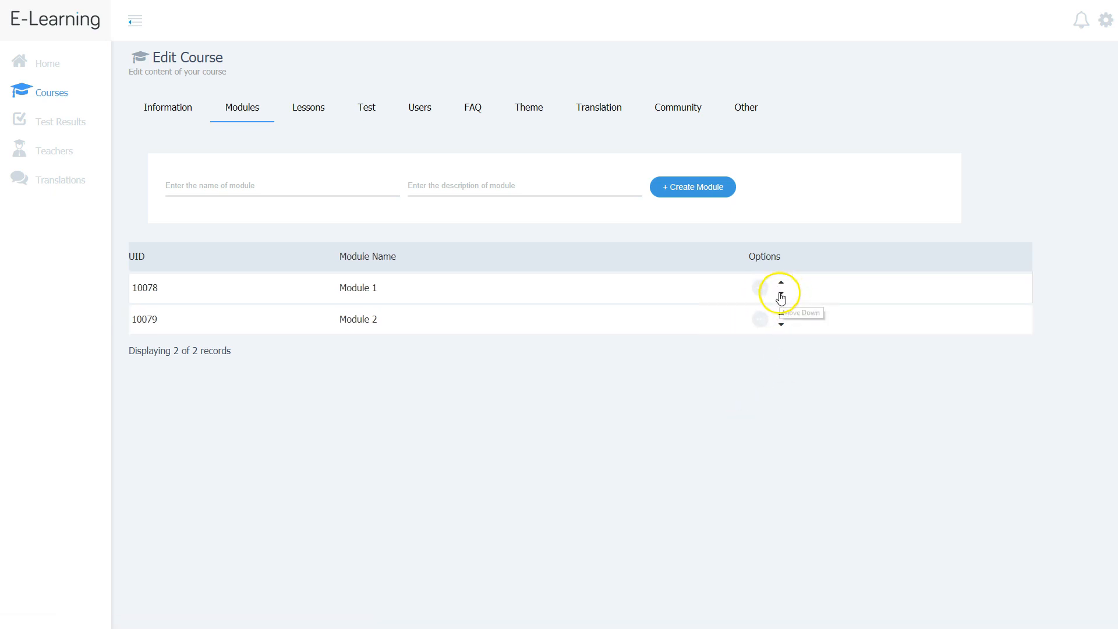
click(781, 296)
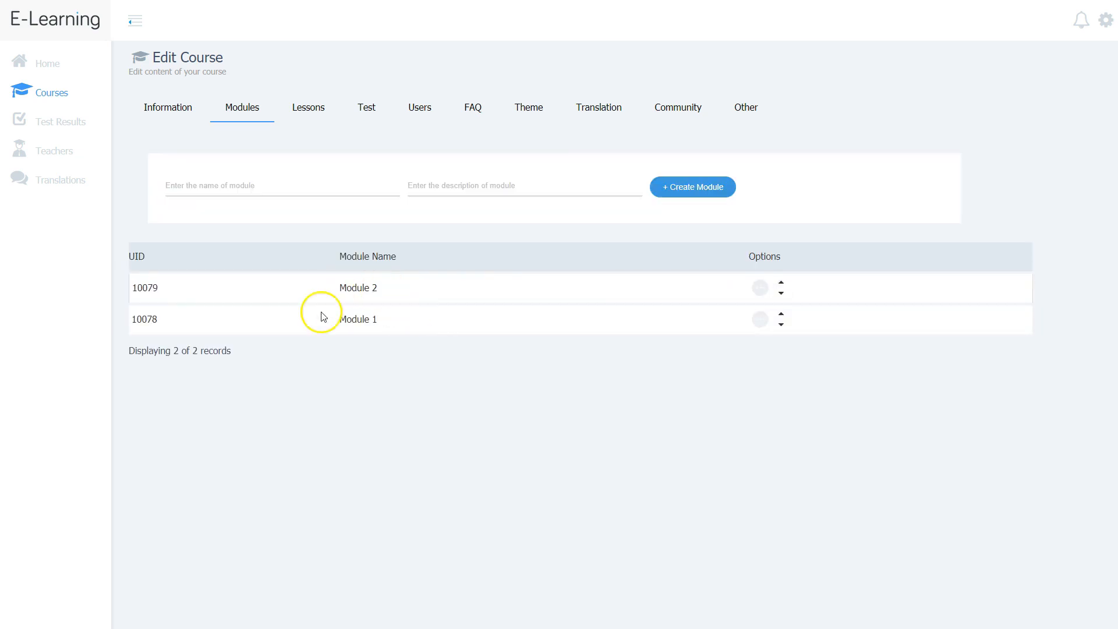
click(782, 295)
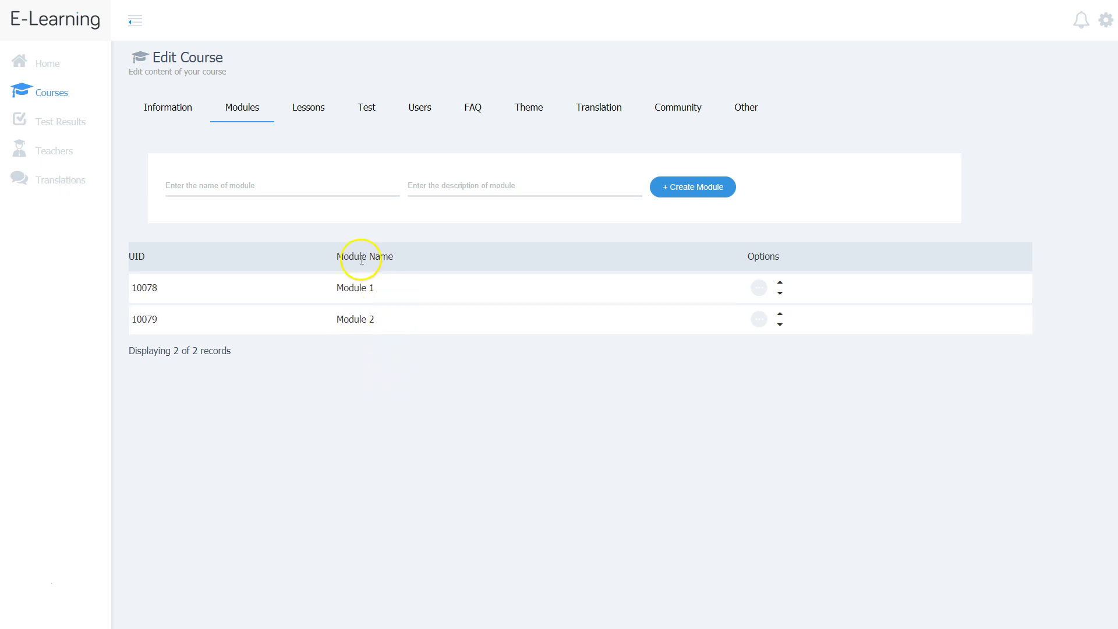
Start a new lesson in Module 1 titled "Lesson 1: Learning how to access the ELearning Platform".
click(313, 109)
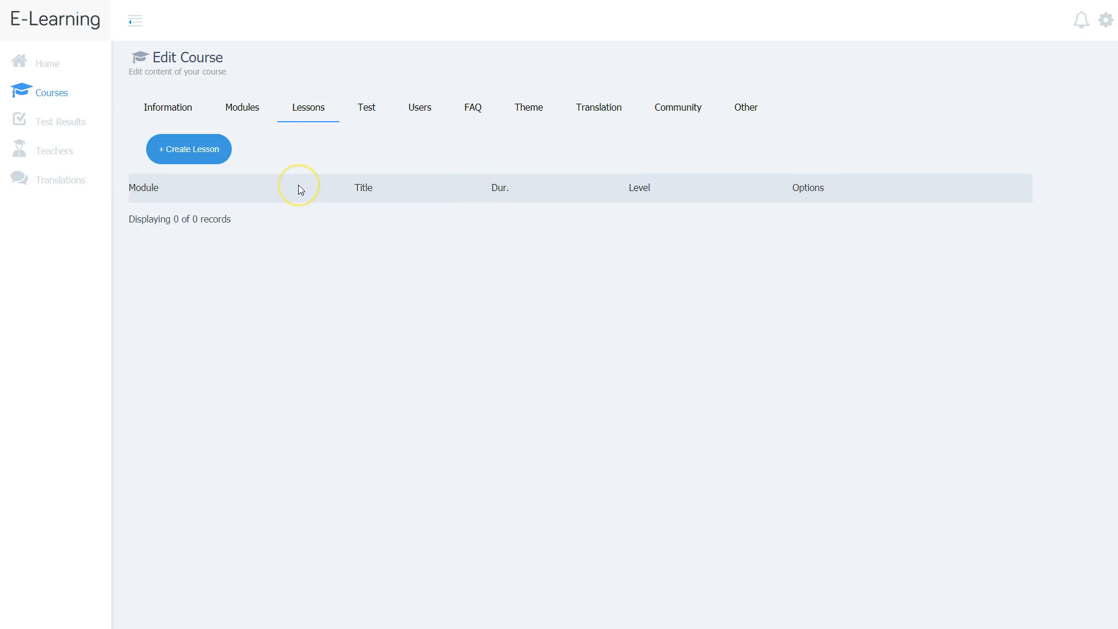
click(205, 158)
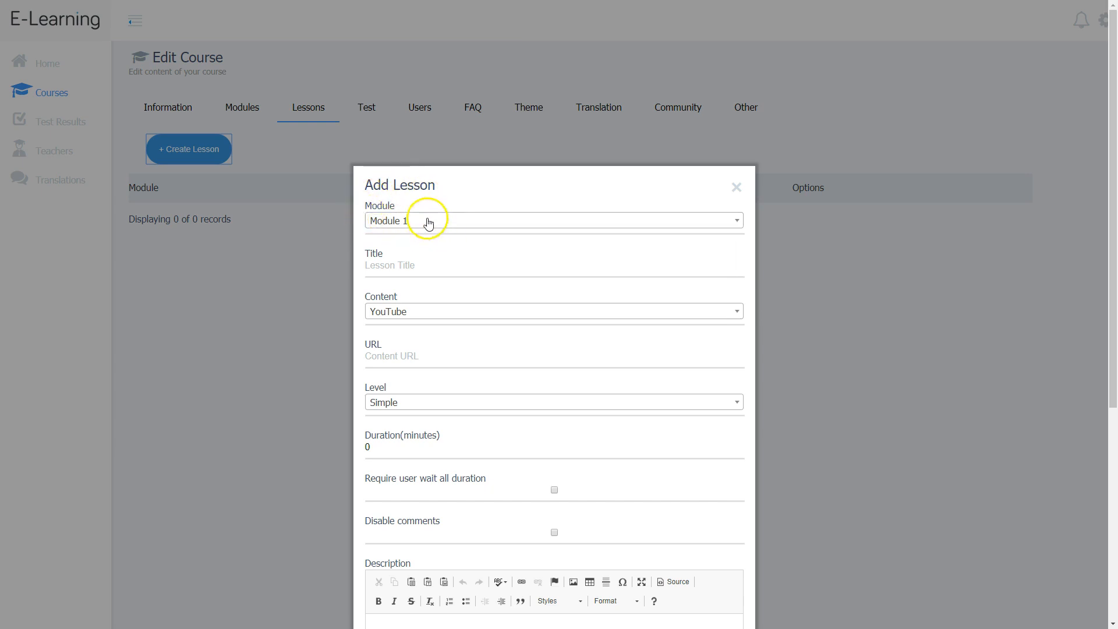
scroll(437, 306, down, 1)
click(385, 207)
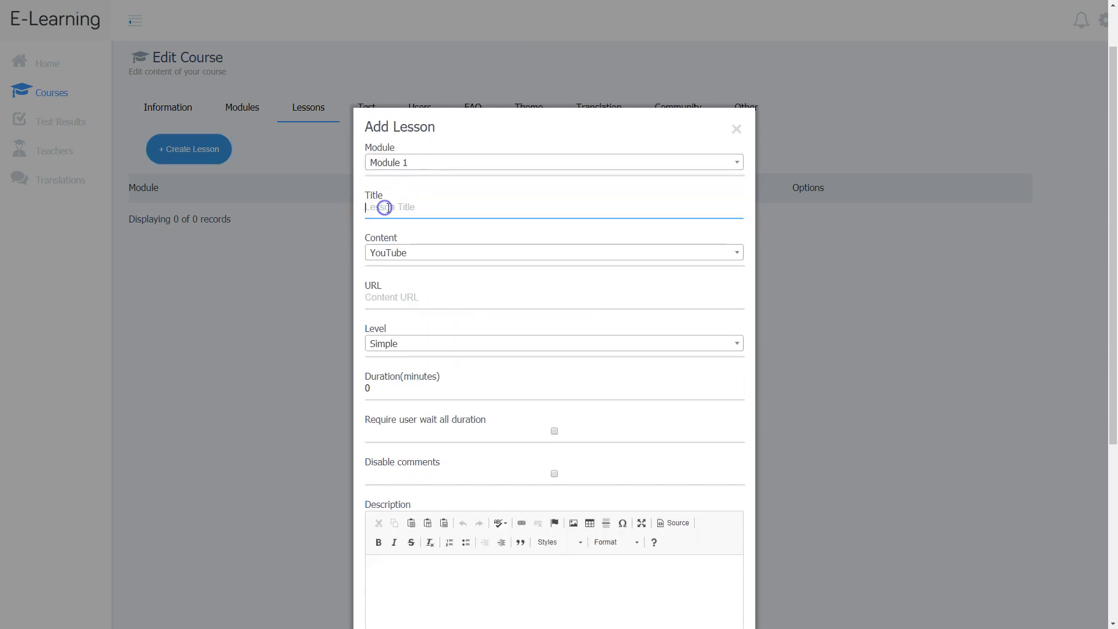
text(Les)
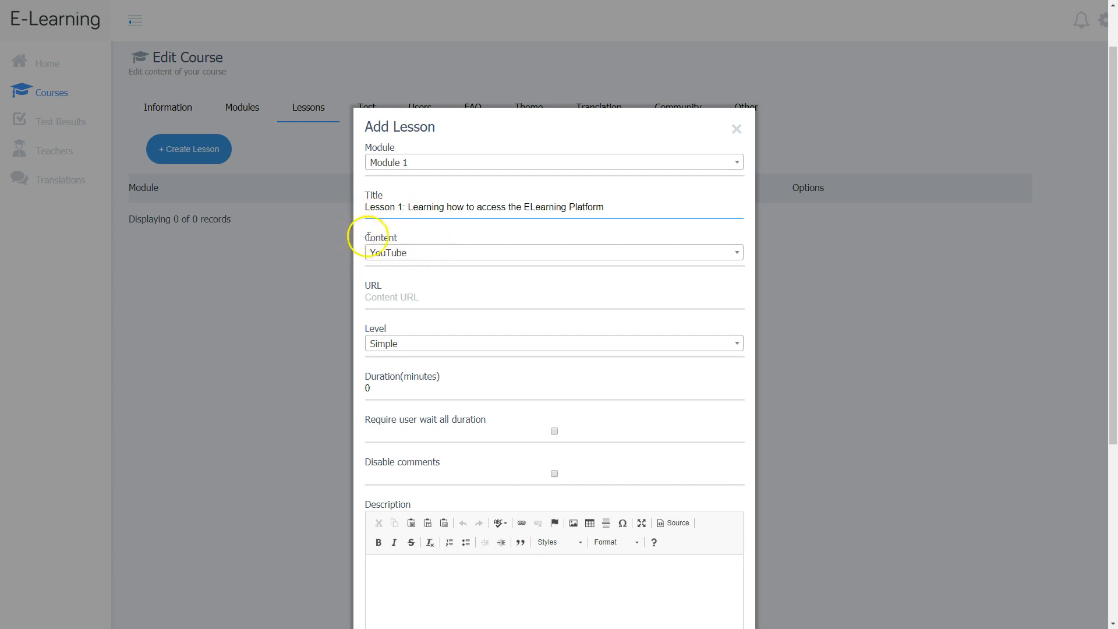
click(412, 253)
click(407, 269)
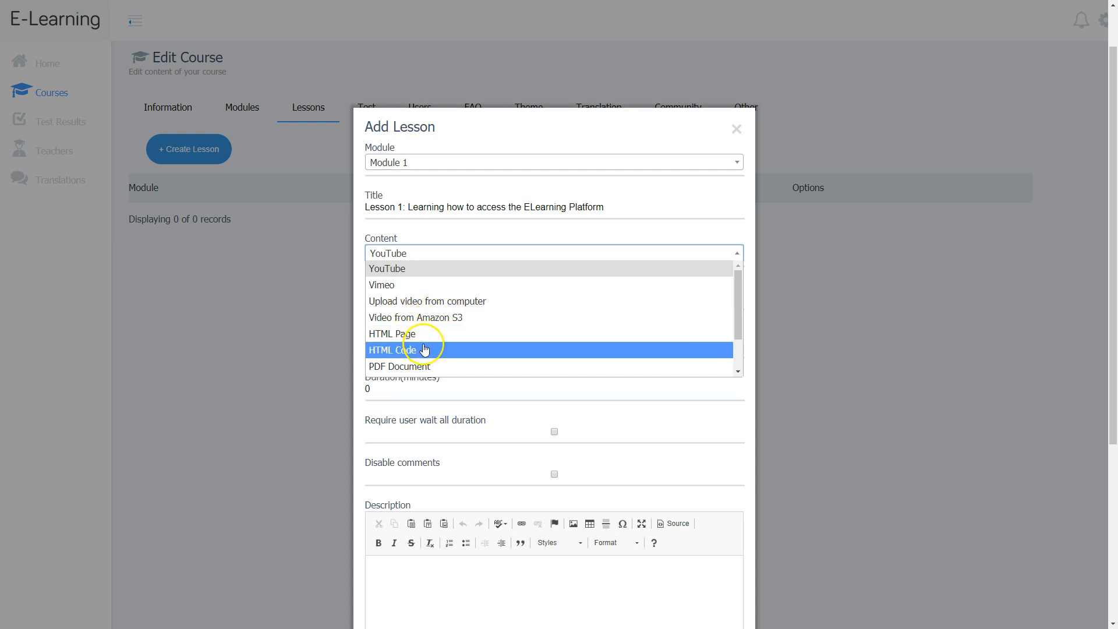
scroll(424, 350, down, 1)
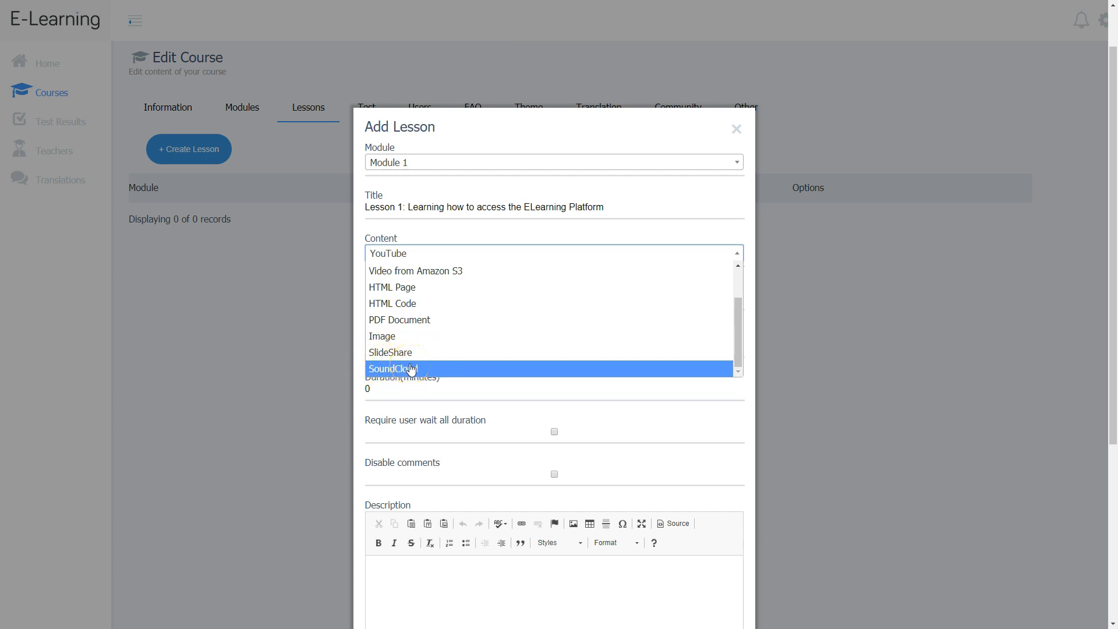
scroll(401, 287, up, 2)
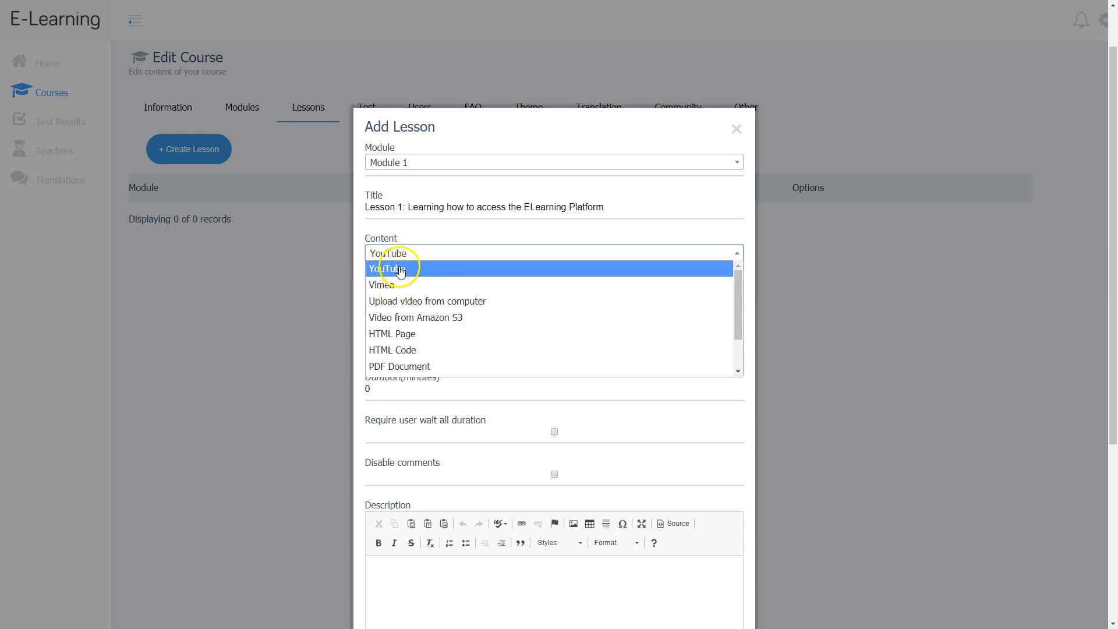
click(401, 266)
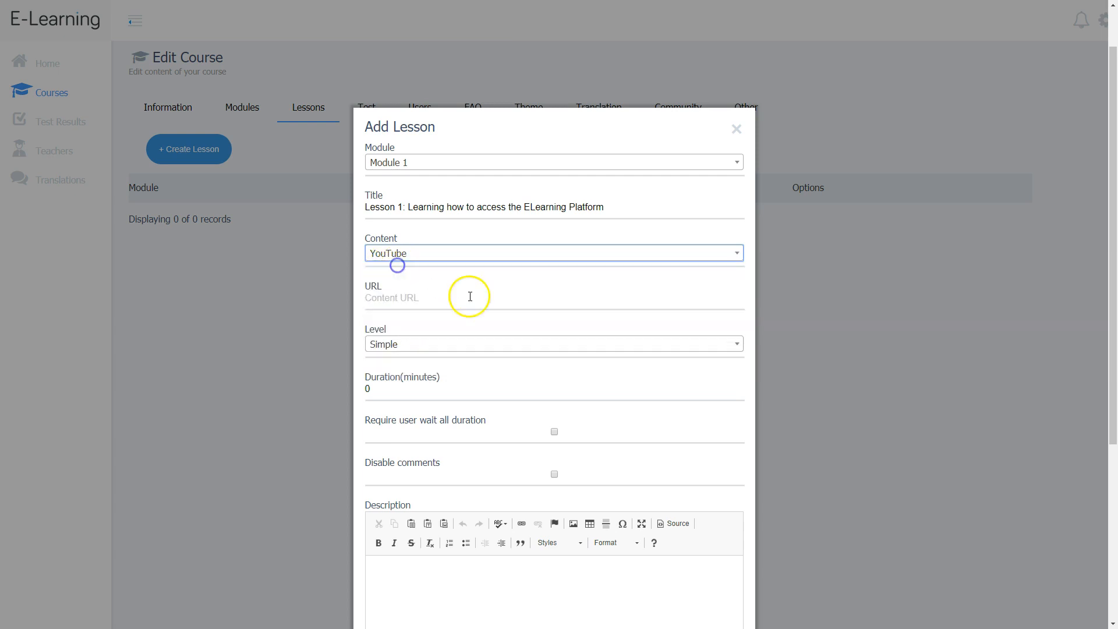
click(407, 297)
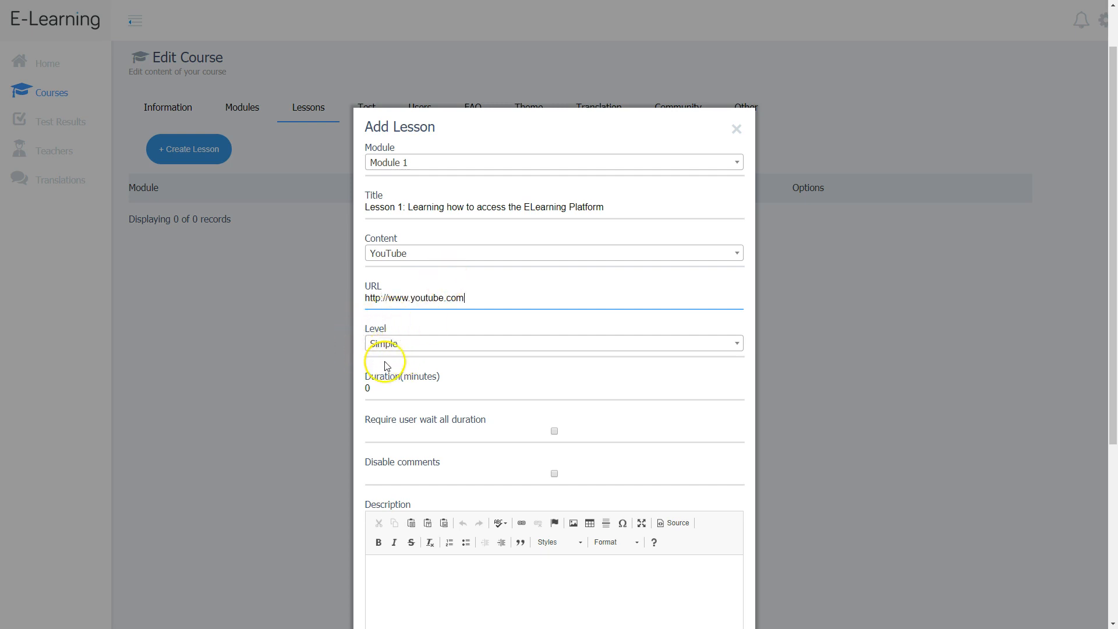
Set the lesson's level to Simple and its duration to 10 minutes.
click(419, 345)
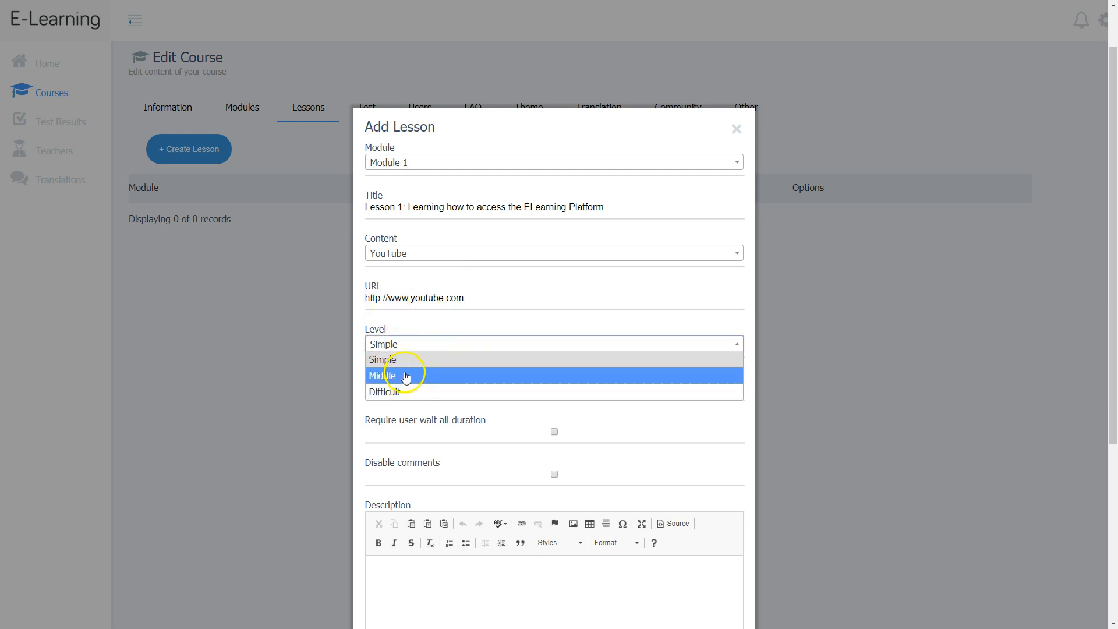
click(397, 363)
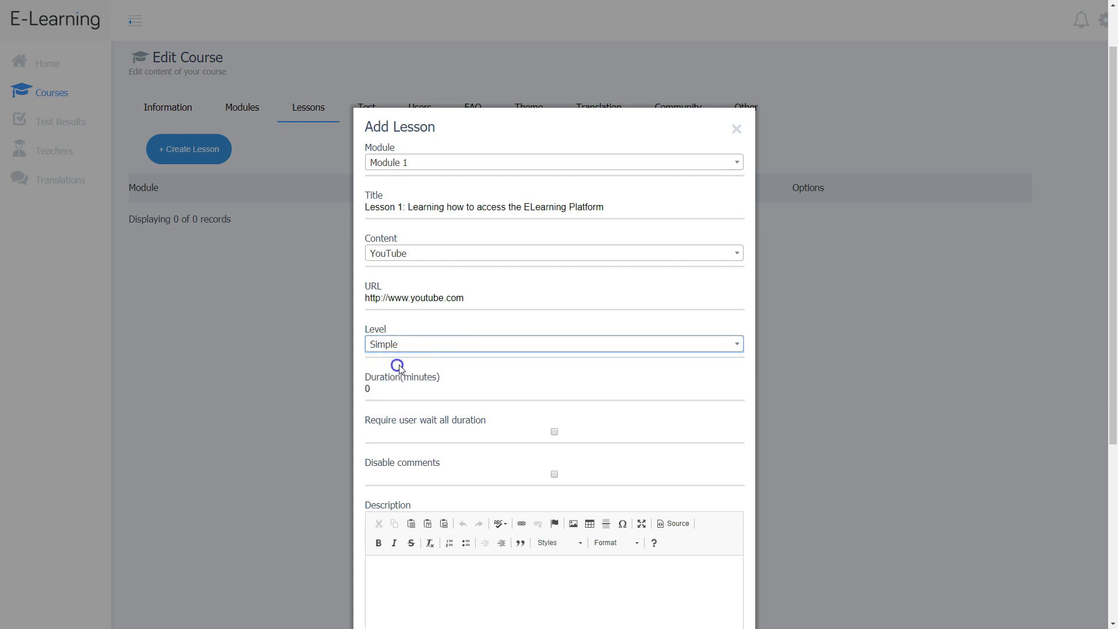
click(385, 386)
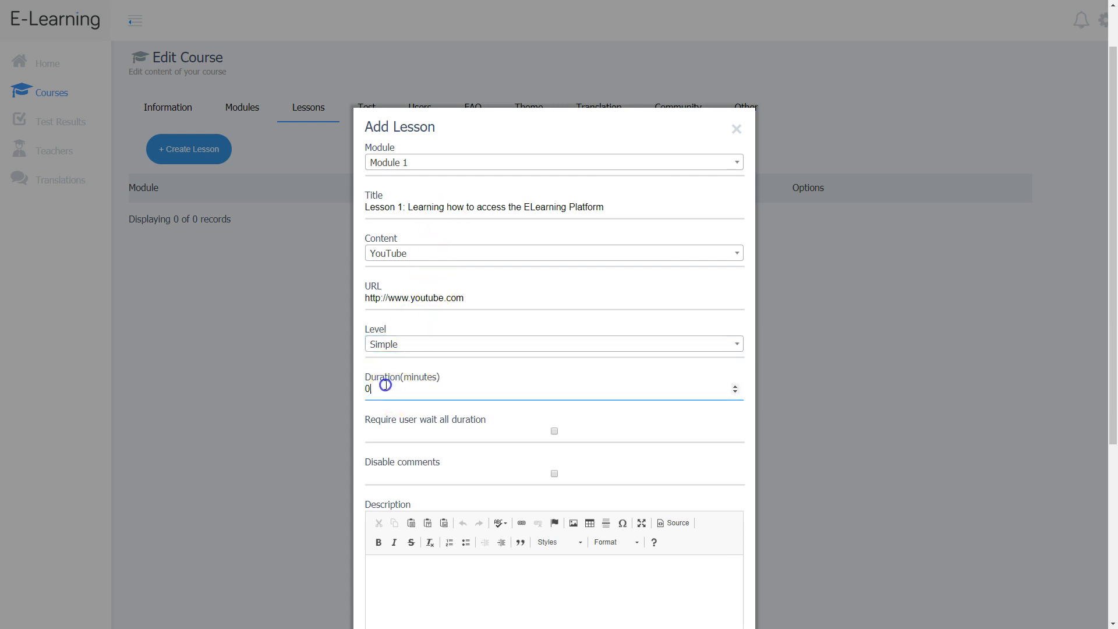
double_click(365, 387)
Try the options requiring users to wait the full duration and disabling comments, and switch both back off.
click(555, 432)
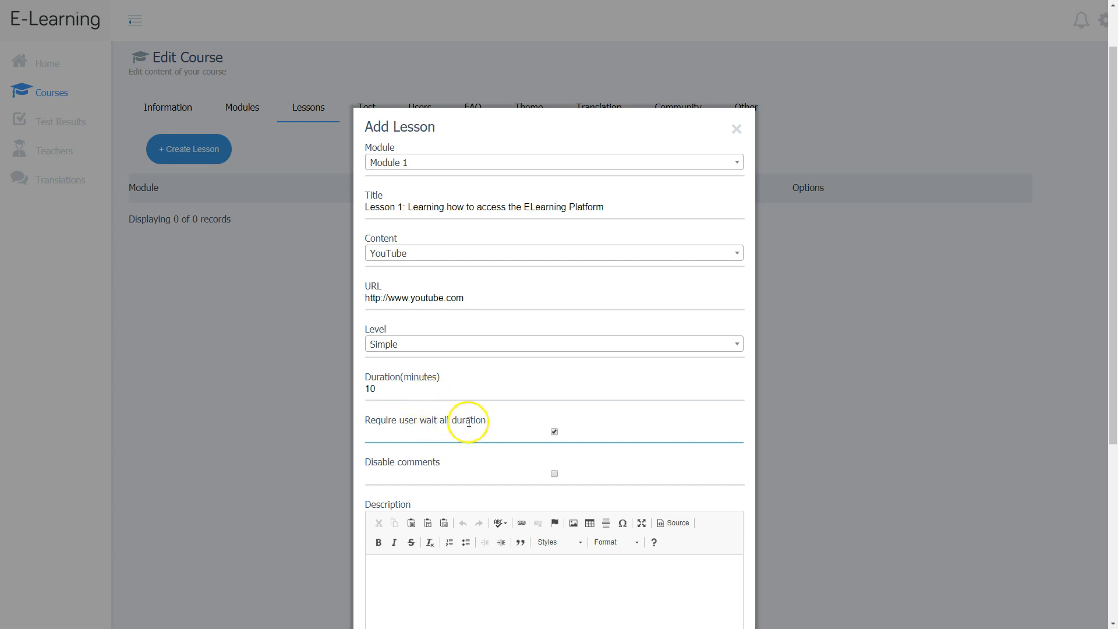
click(555, 433)
scroll(466, 437, down, 1)
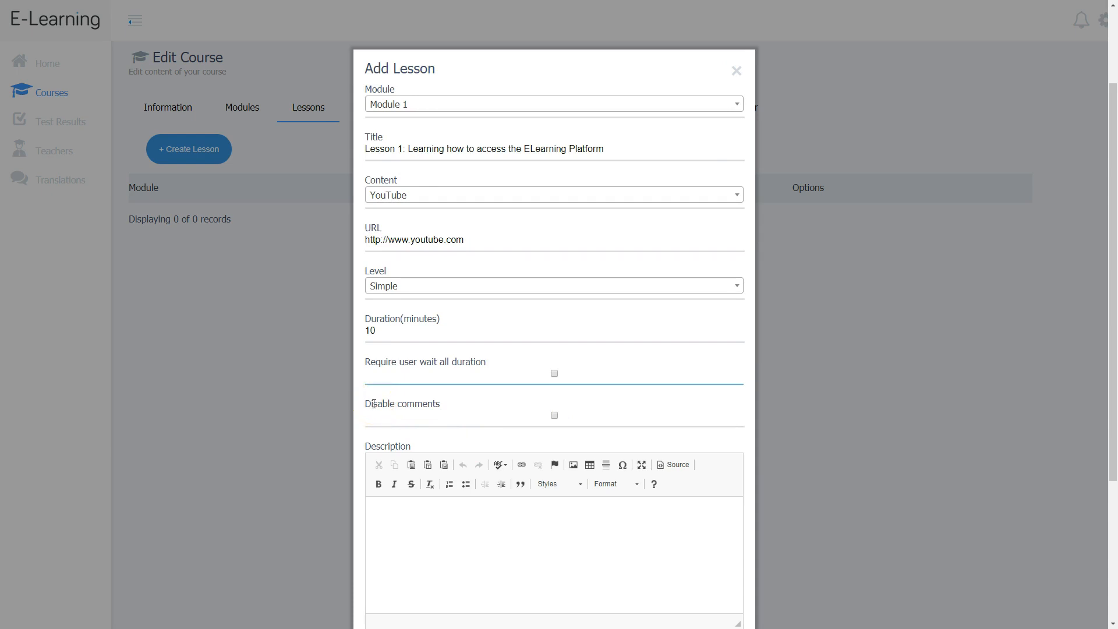
click(553, 415)
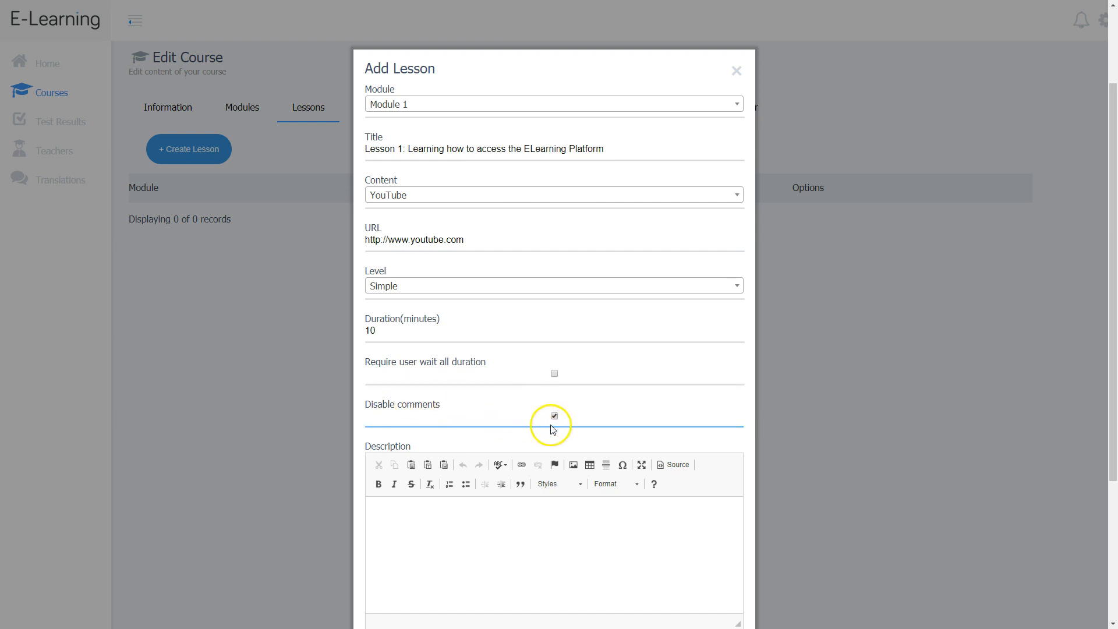
click(553, 417)
Enter the lesson description "This lesson is to learn how to use the Elearning platform to create a course.".
scroll(405, 479, down, 3)
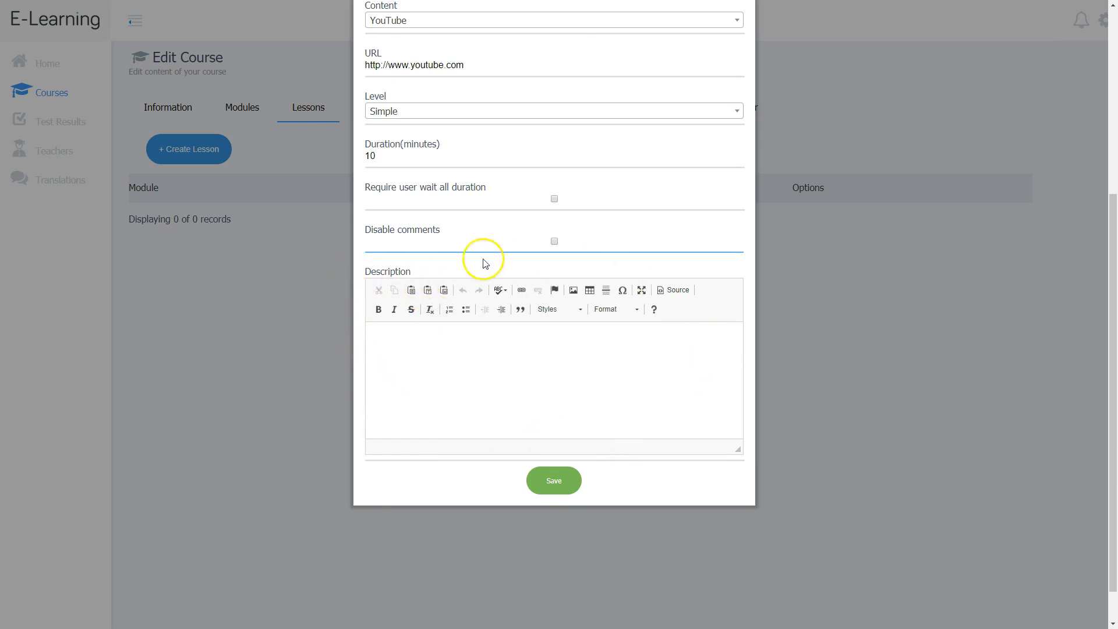
click(429, 346)
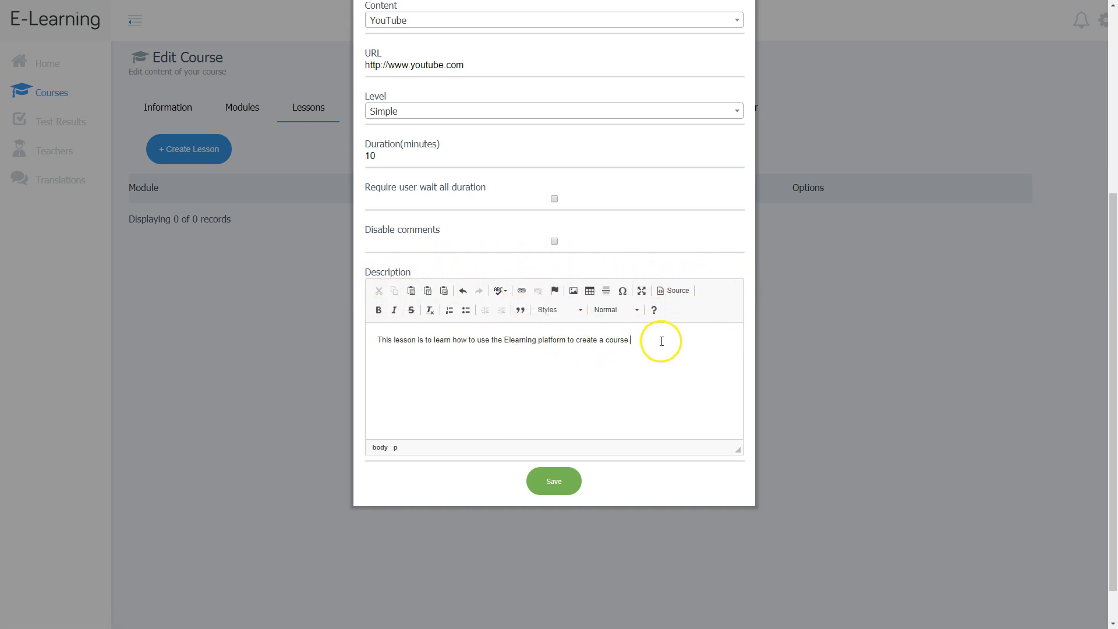
drag(648, 337, 361, 341)
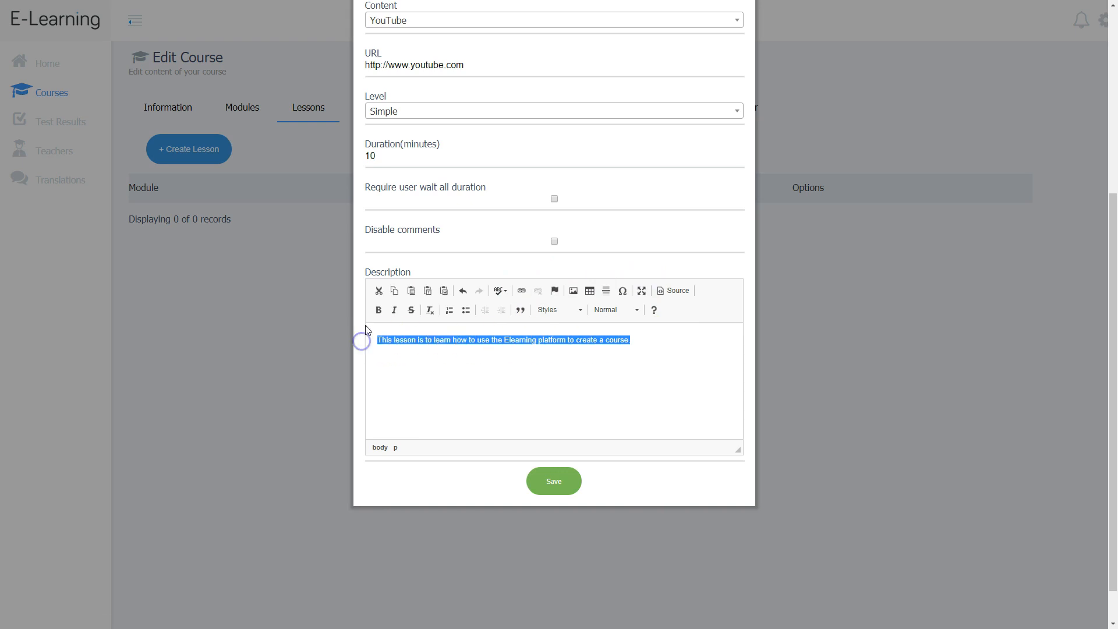
Make the word "lesson" bold and the word "Elearning" italic in the lesson description.
click(413, 344)
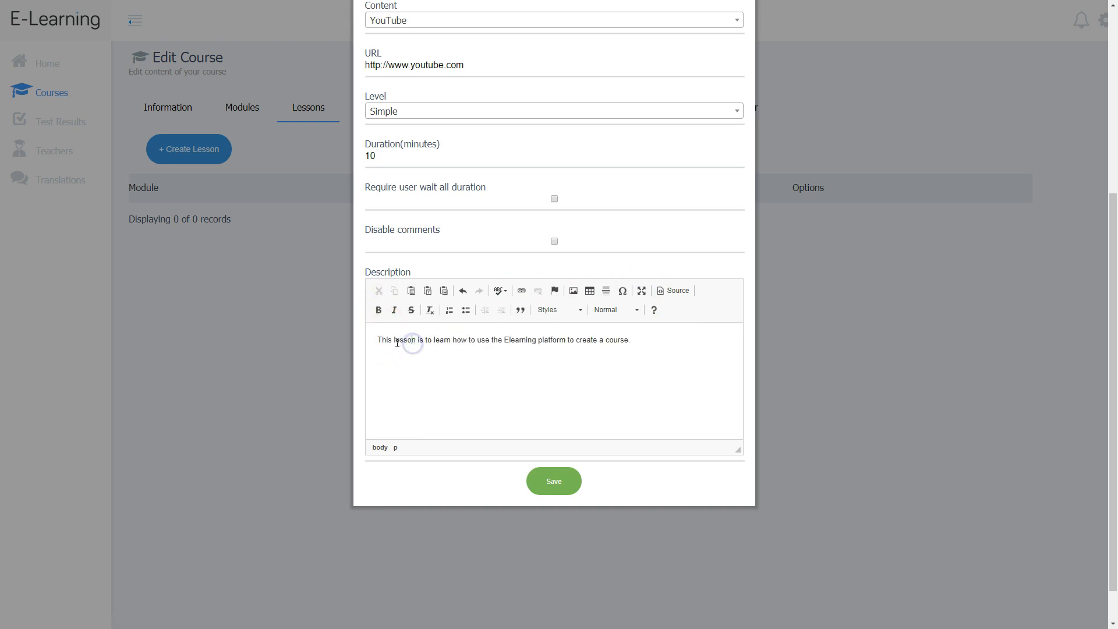
click(378, 310)
double_click(522, 339)
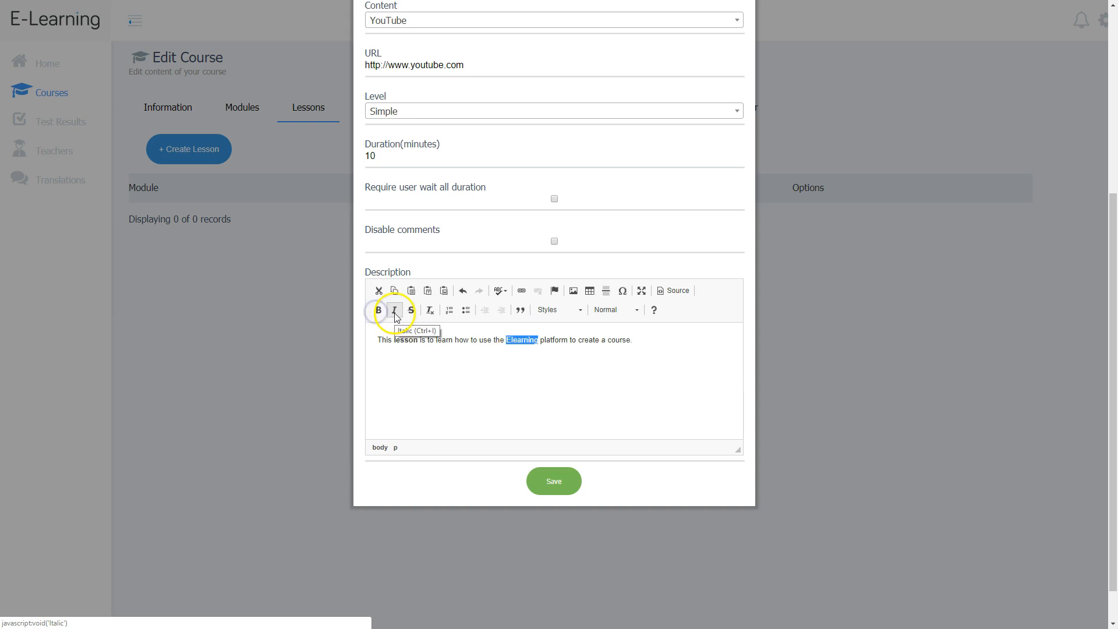
click(394, 315)
click(584, 358)
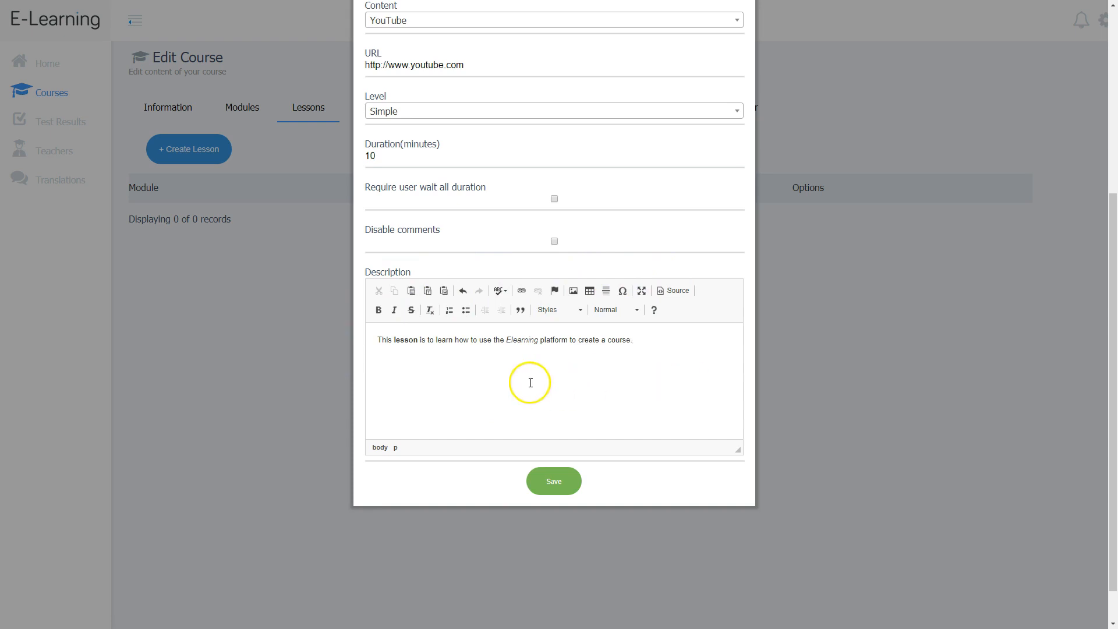
Save the lesson and review the actions available for it in the lesson list.
click(554, 483)
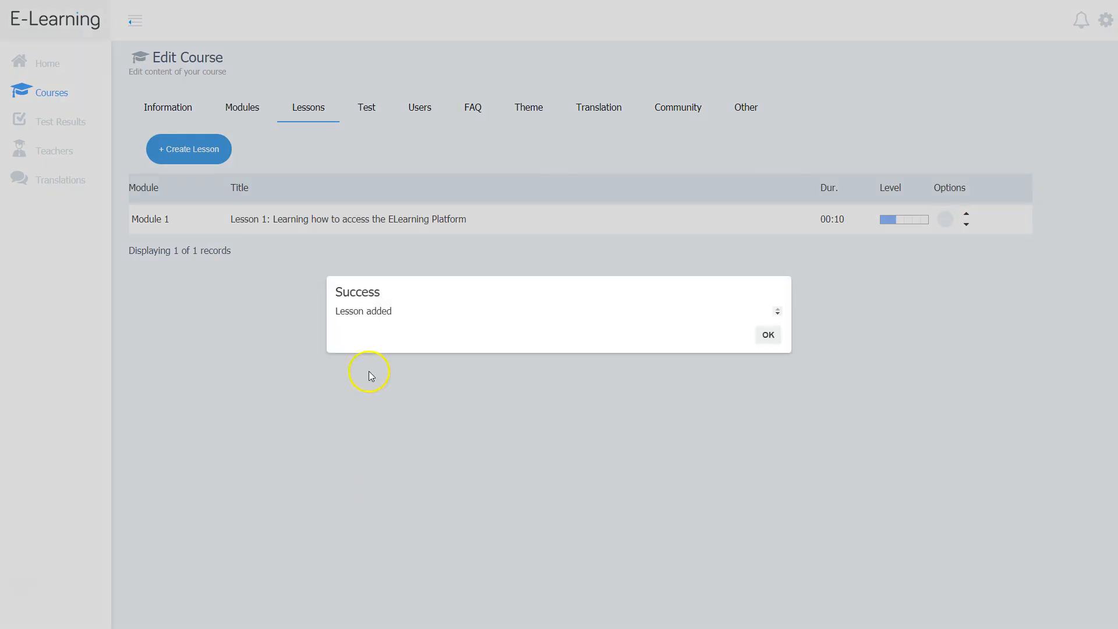
click(768, 334)
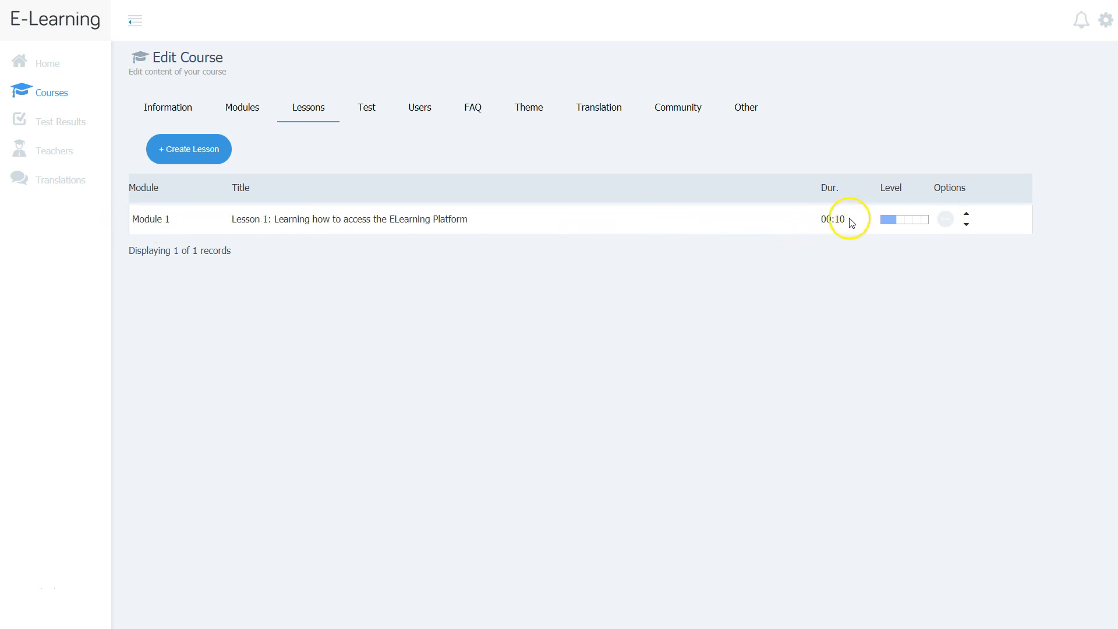
click(946, 221)
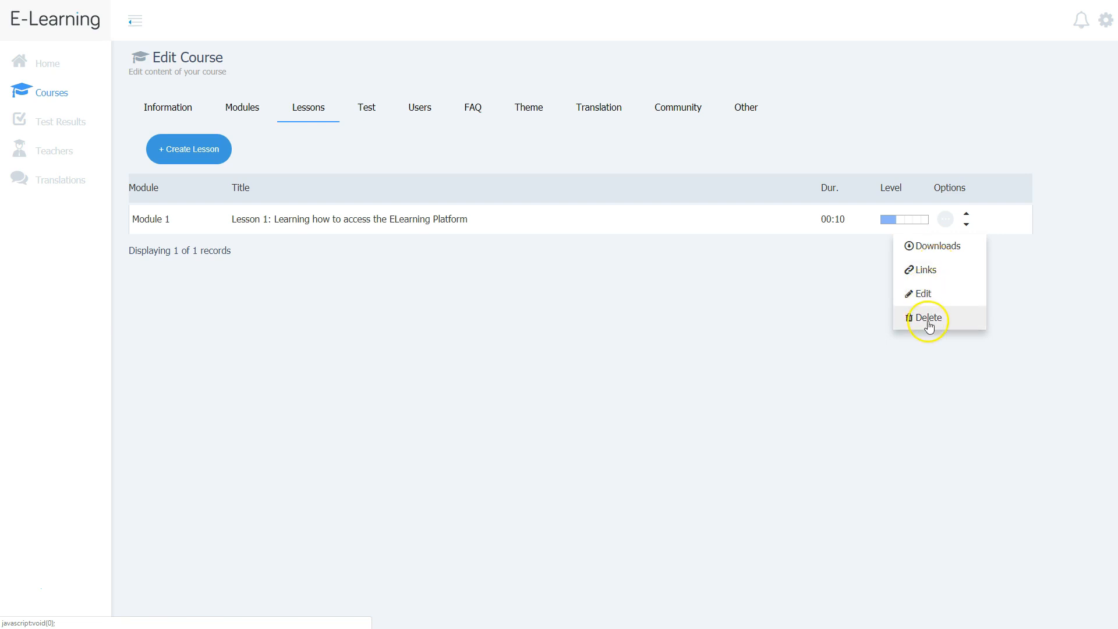
click(762, 377)
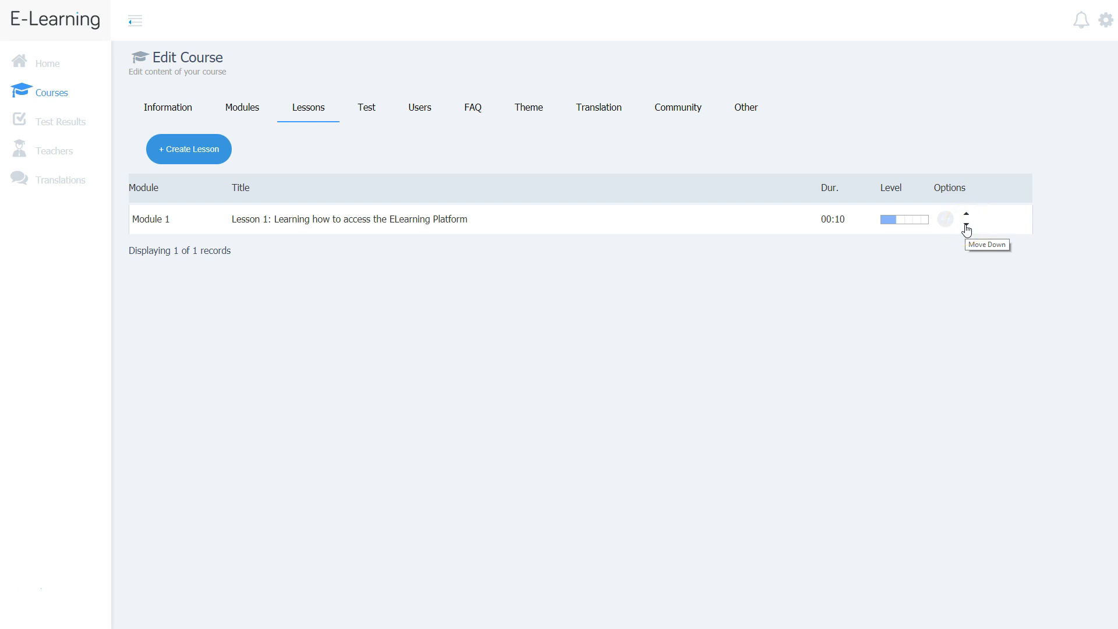
Start a multiple-choice test question for Module 1 asking "What is my favorite color?".
click(368, 107)
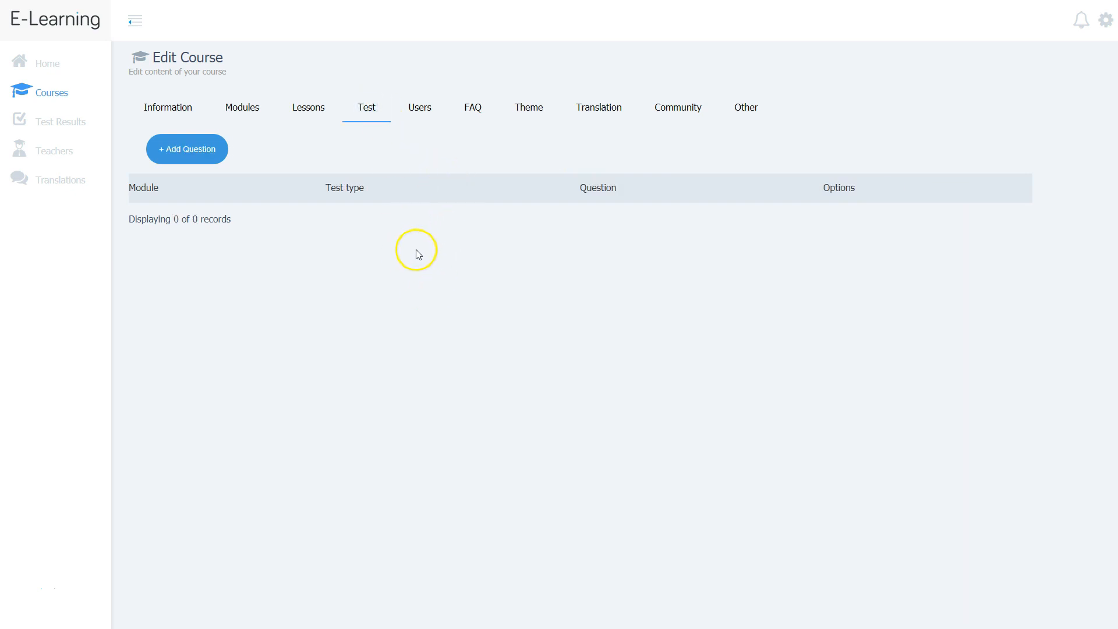
click(194, 148)
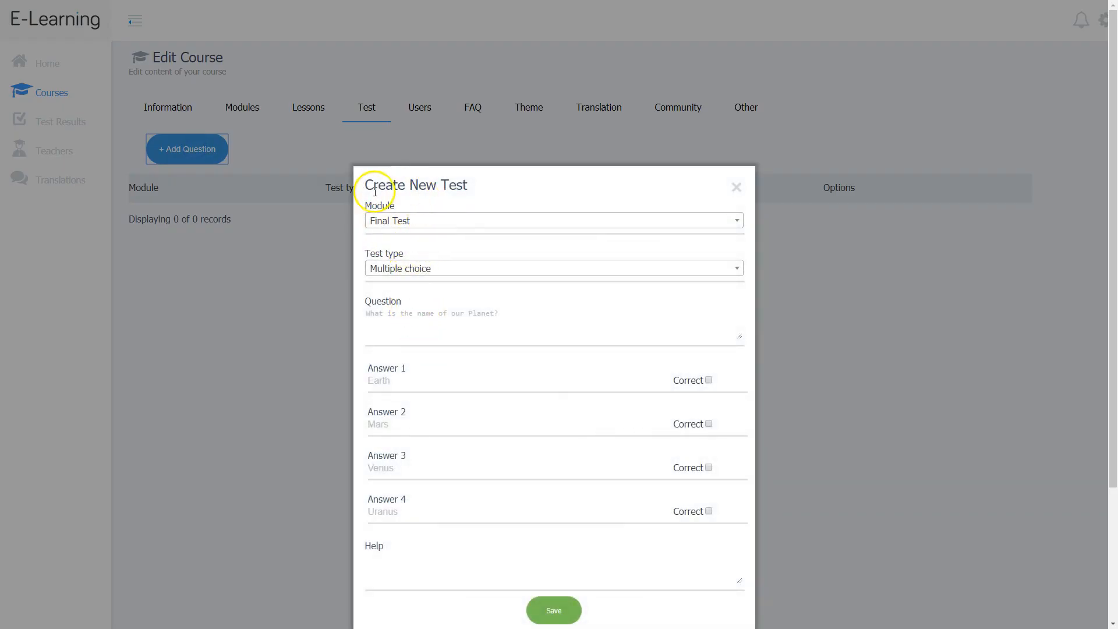
click(429, 220)
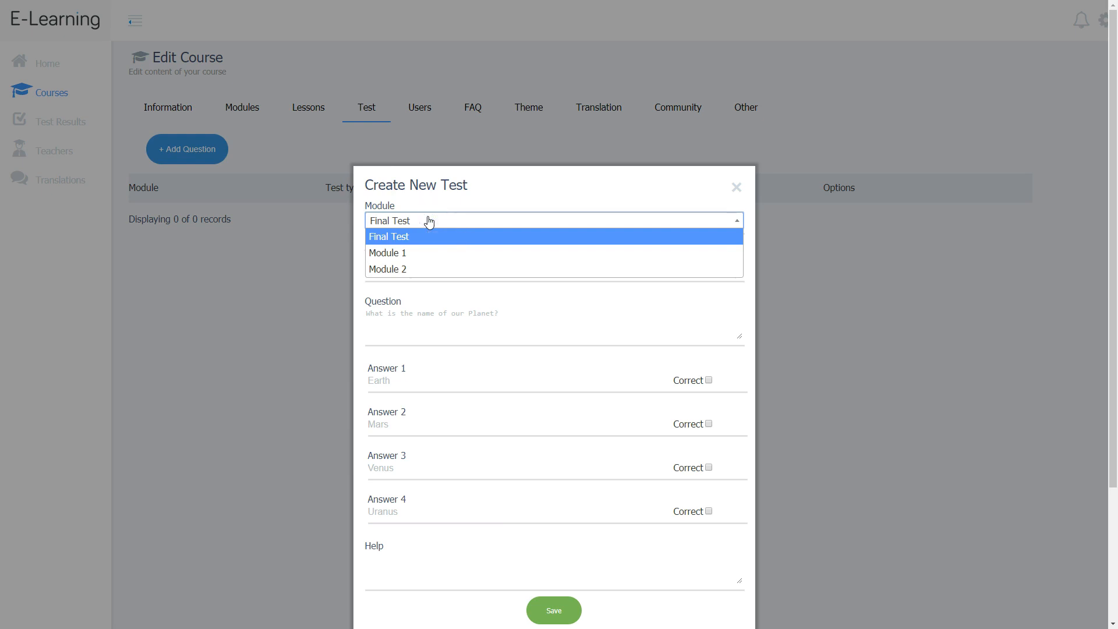
click(407, 252)
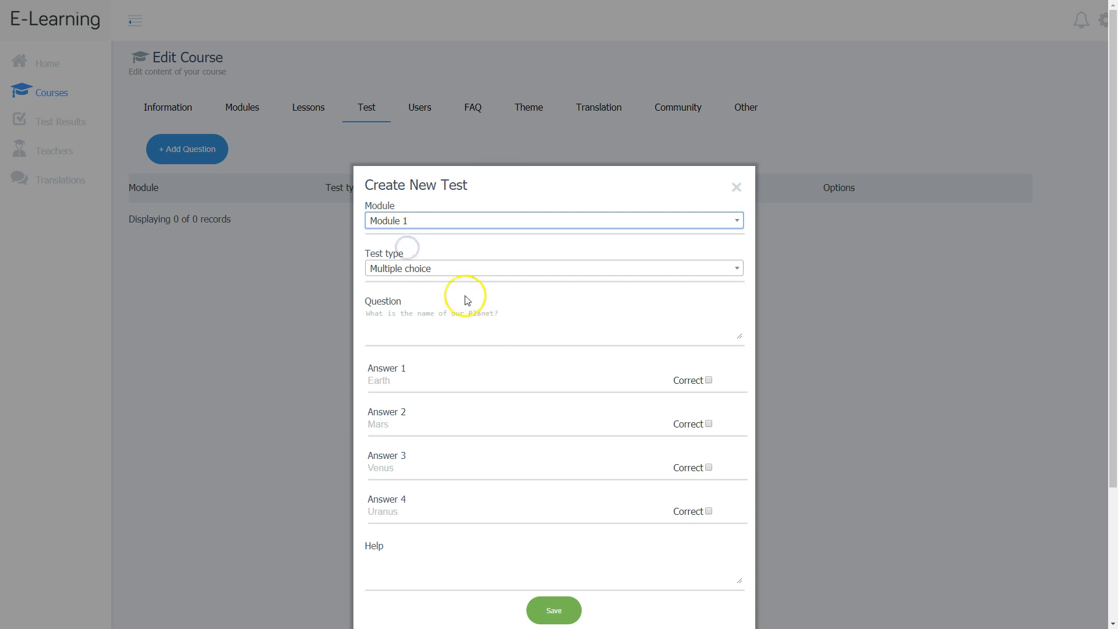
click(422, 269)
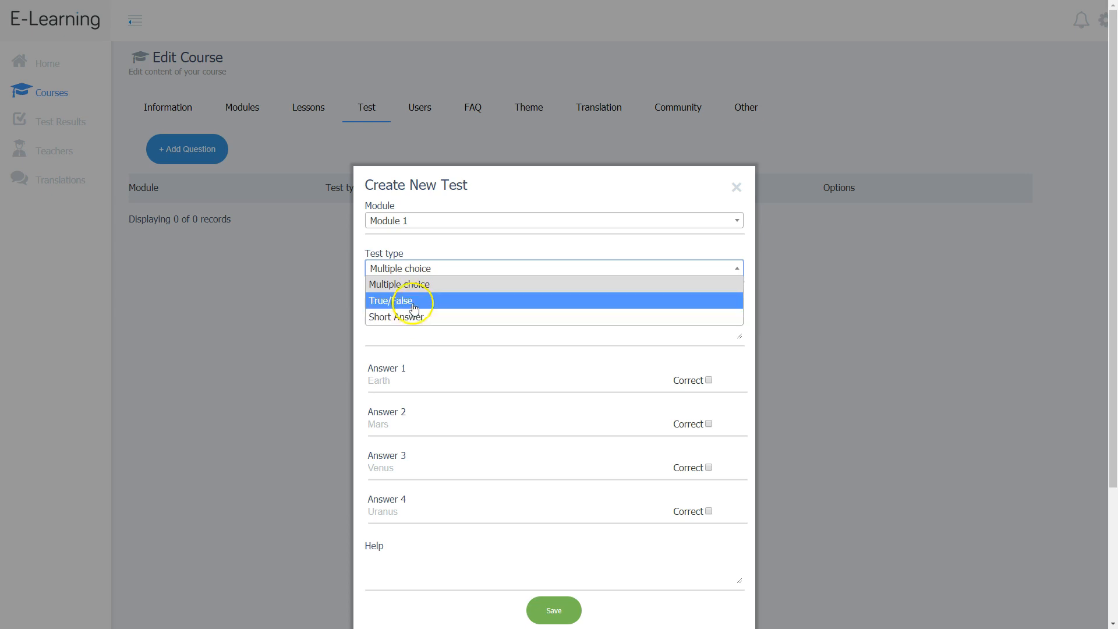
click(414, 286)
click(389, 314)
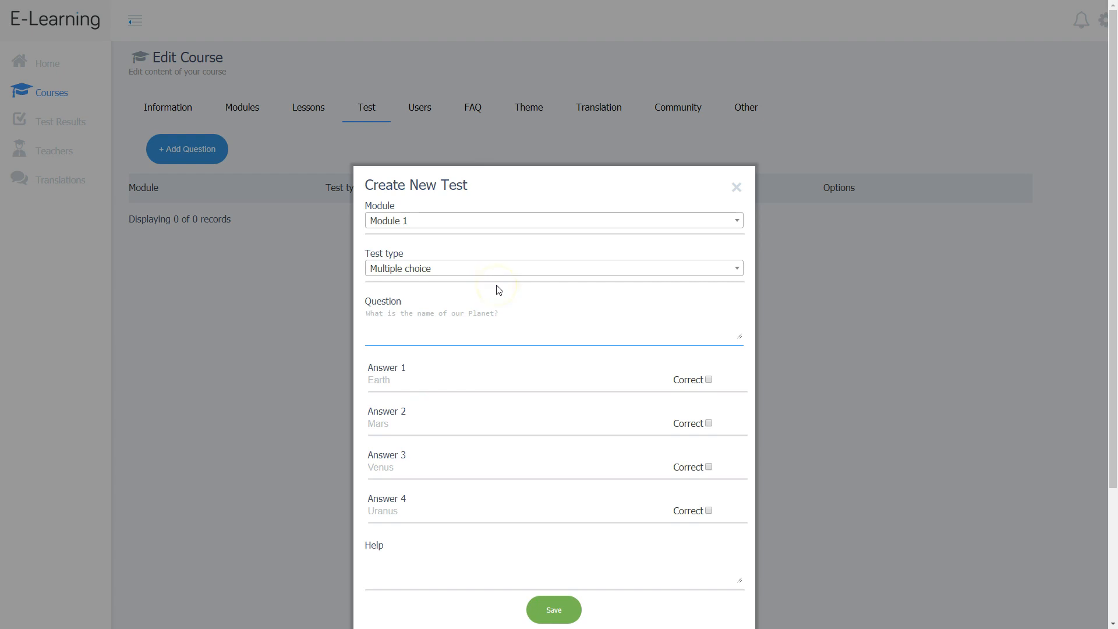
text(What is my favorite color?)
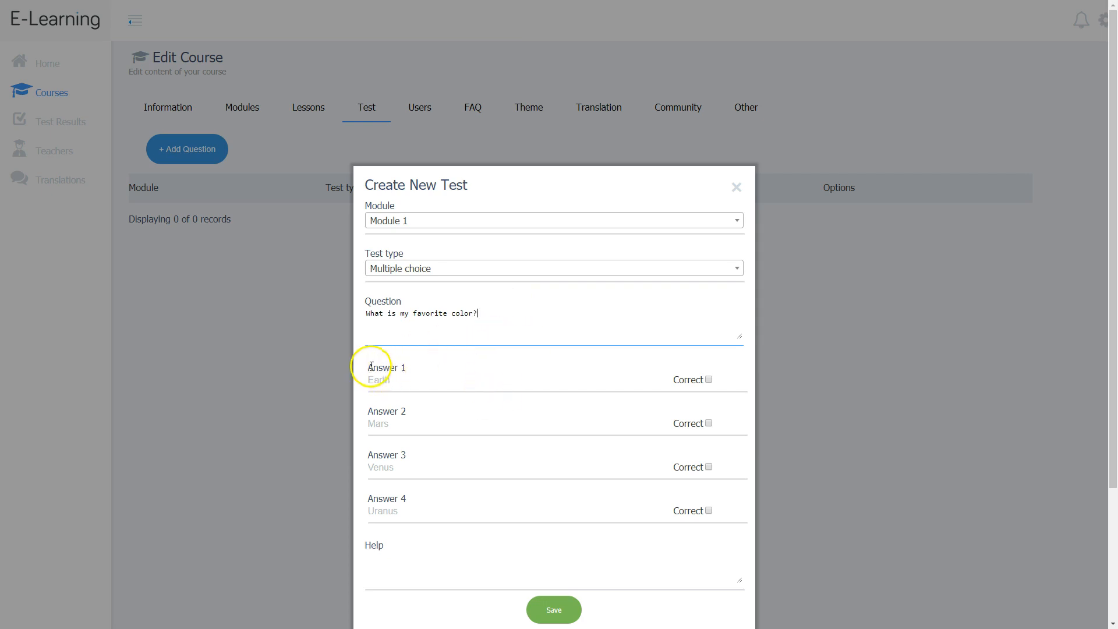
Enter the test answers Blue, Yellow, Red and Purple, and mark Blue as the correct one.
click(391, 374)
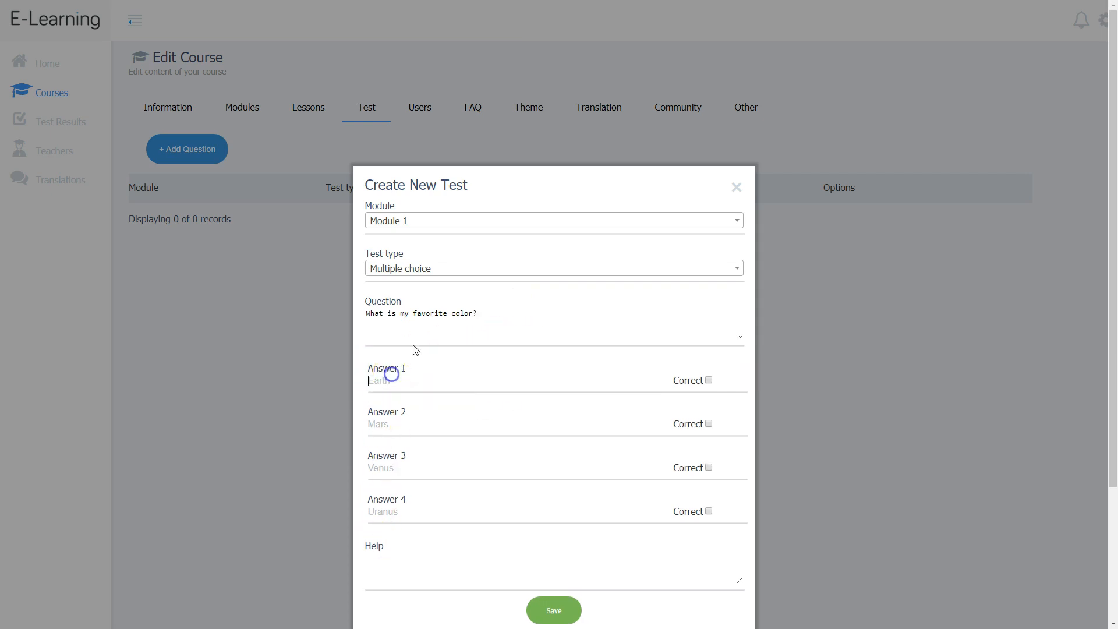
text(Blue)
key(Tab)
text(Yellow)
key(Tab)
text(Red)
key(Tab)
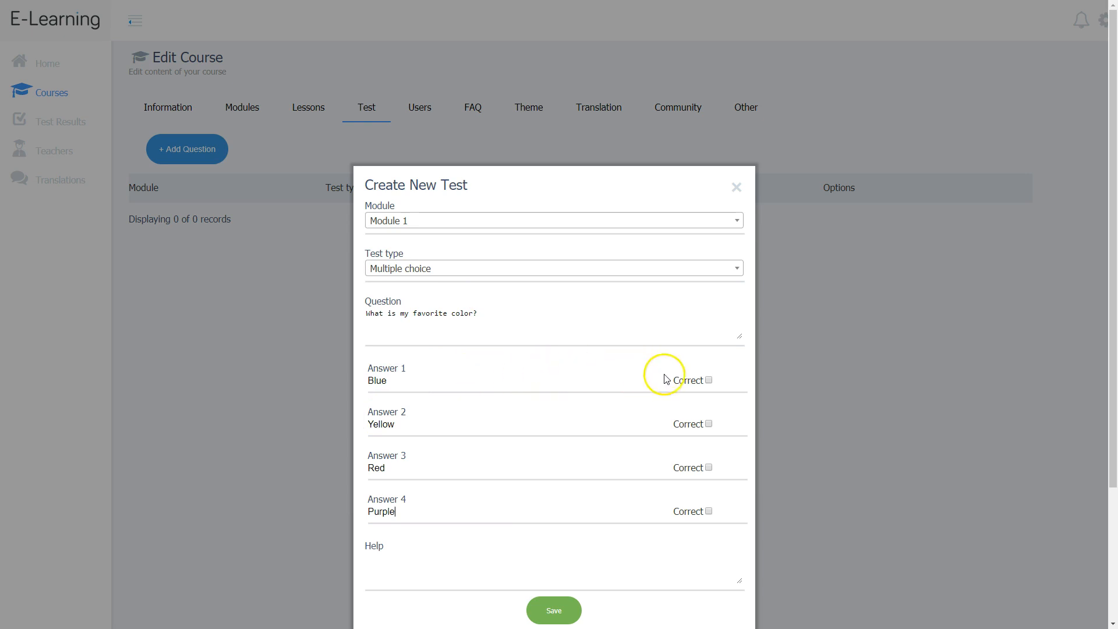
click(709, 380)
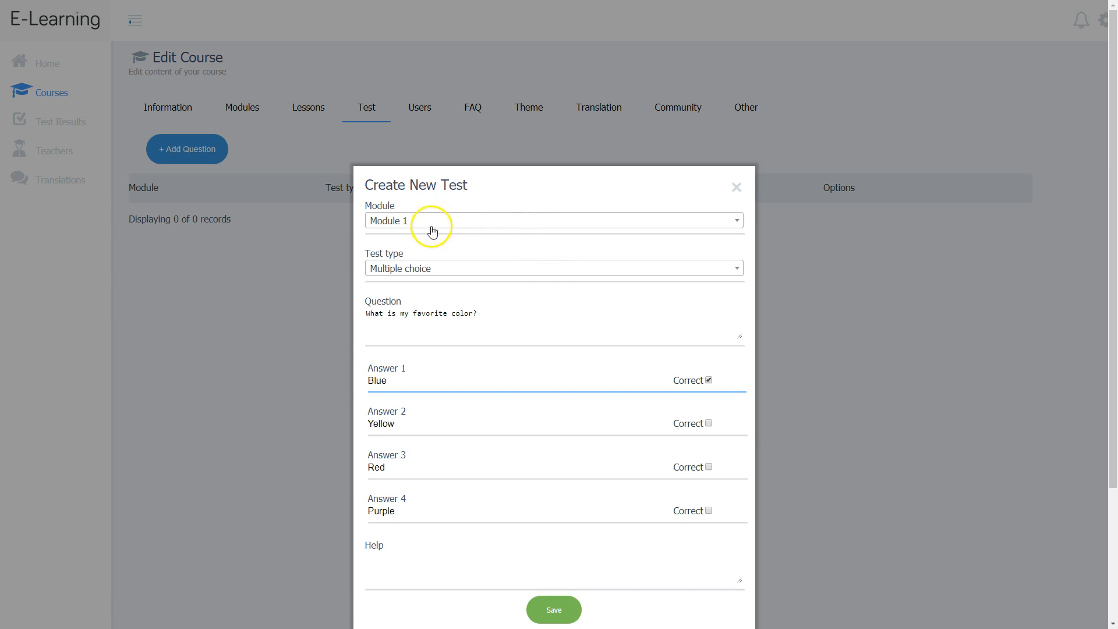
Save the test question and review its available actions and the course's user list.
click(554, 618)
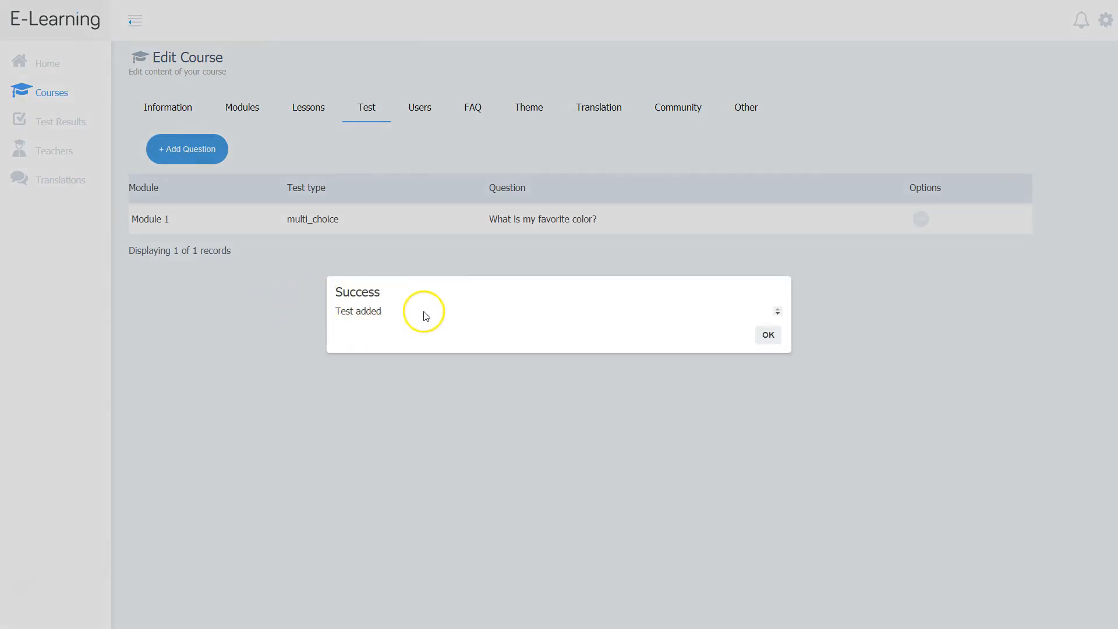
click(768, 335)
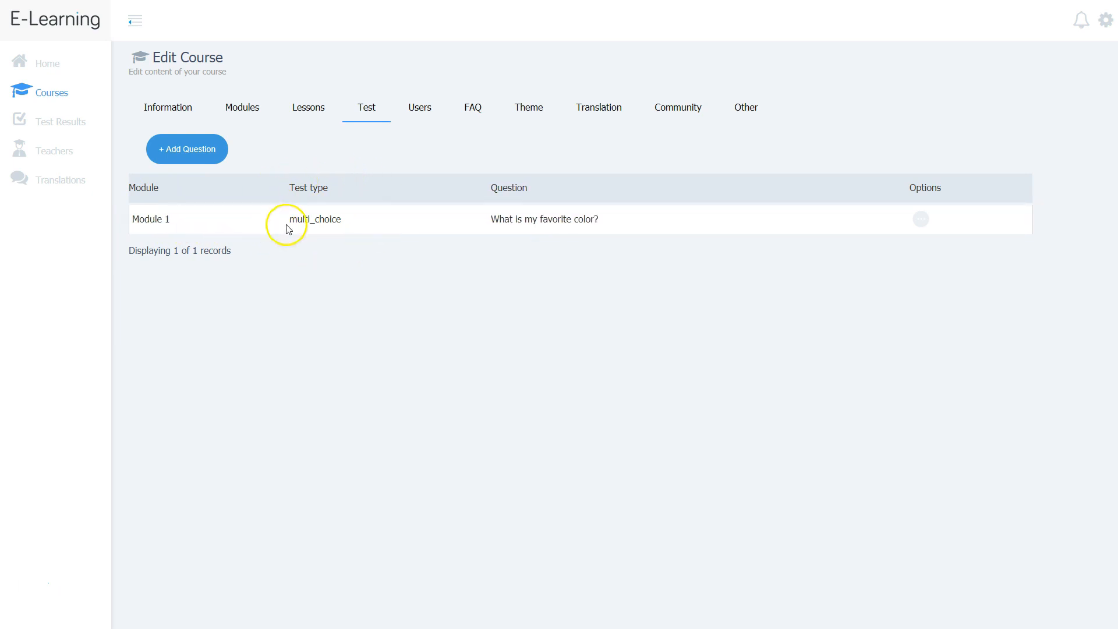
click(921, 220)
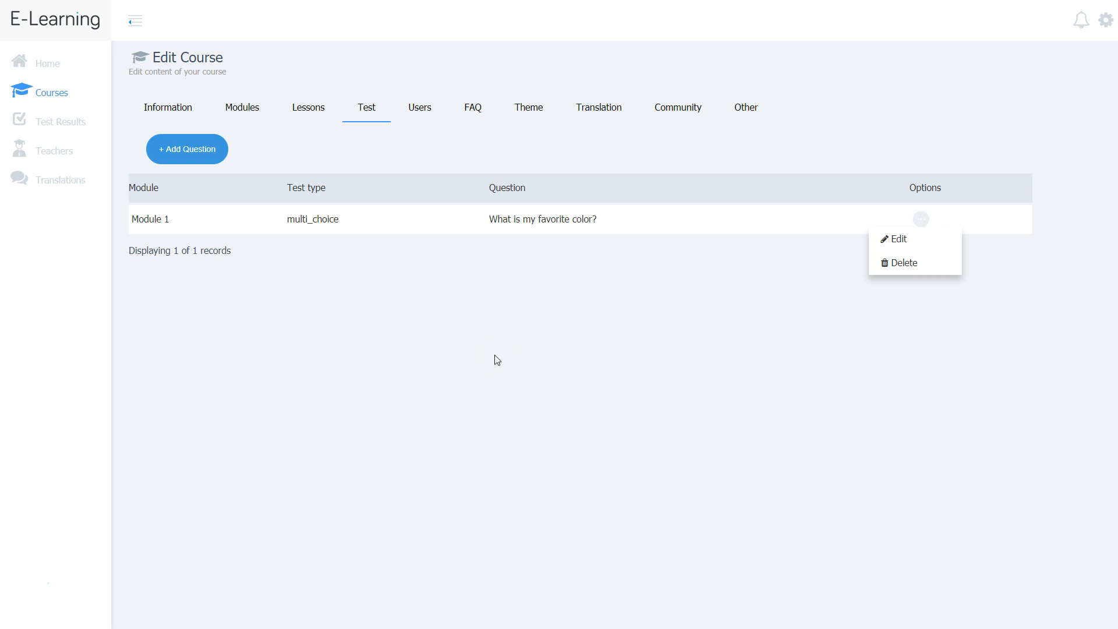
click(426, 109)
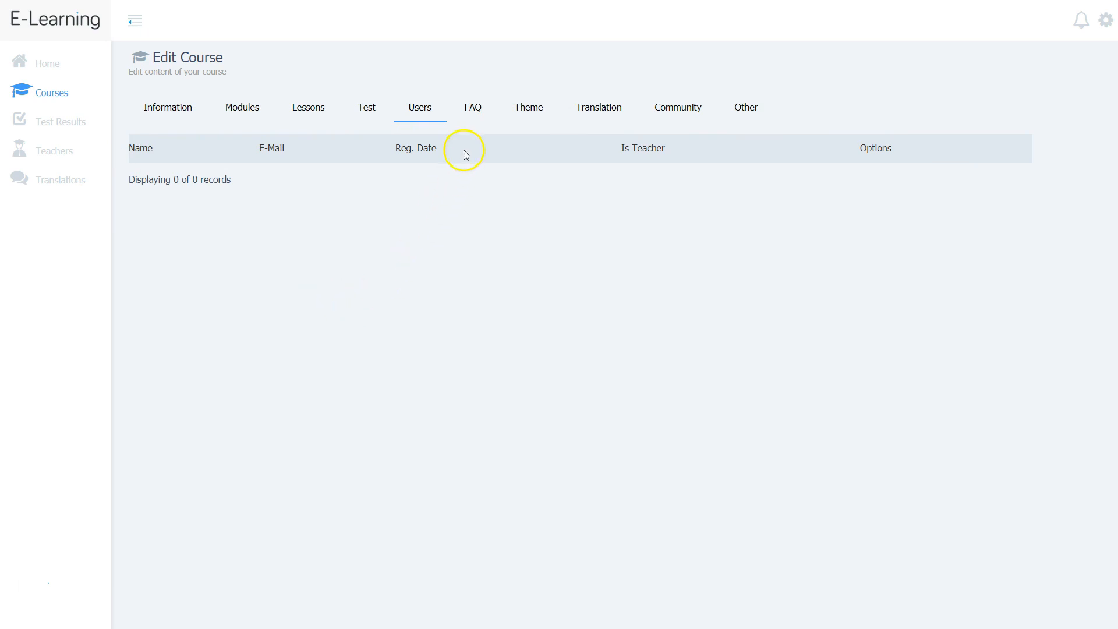
Add the FAQ question "How often should you log into your elearning course?" with the answer "Every day!" and save it.
click(472, 114)
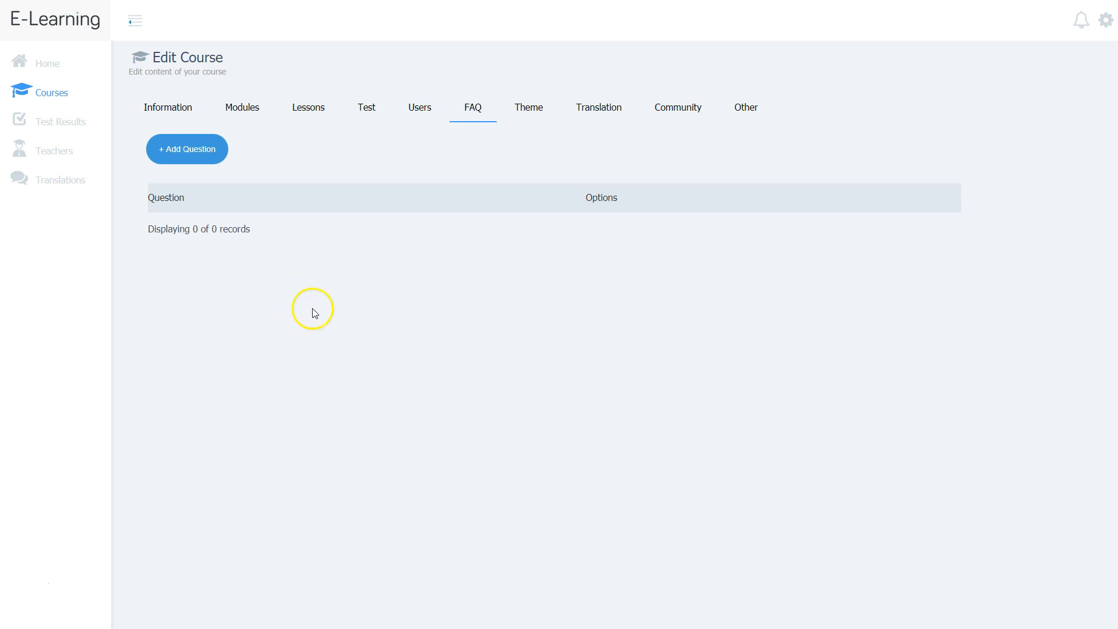
click(190, 149)
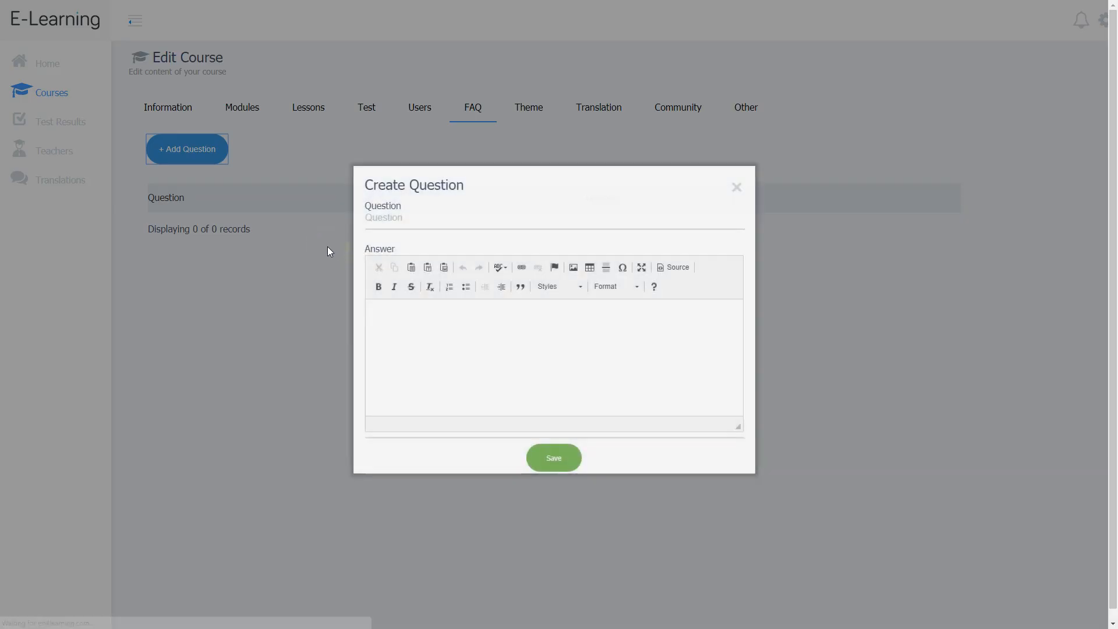
click(387, 218)
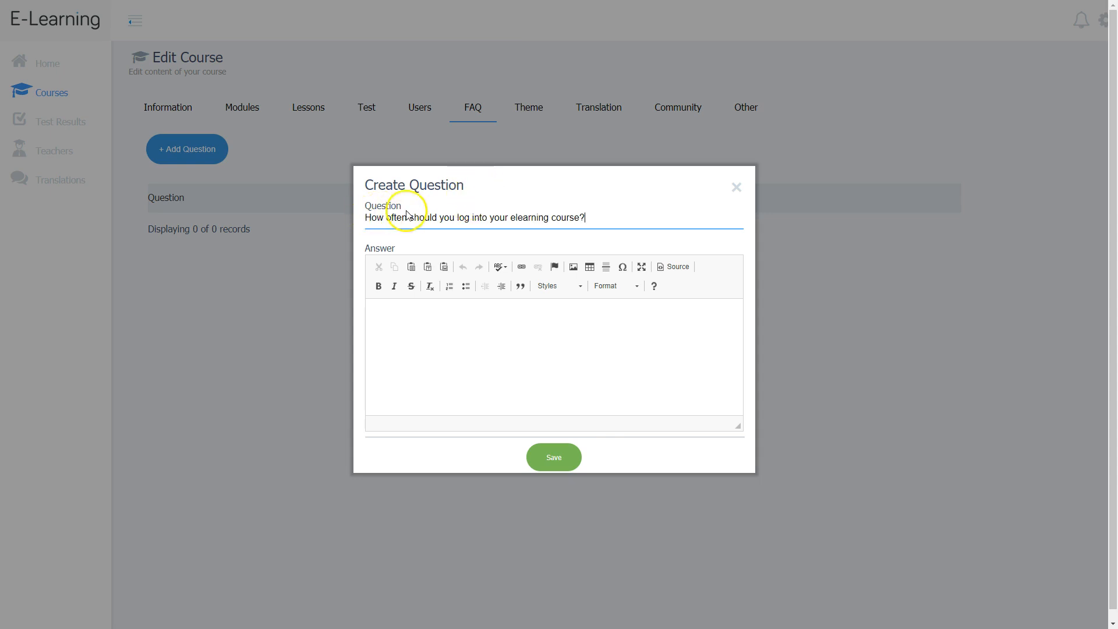
click(423, 316)
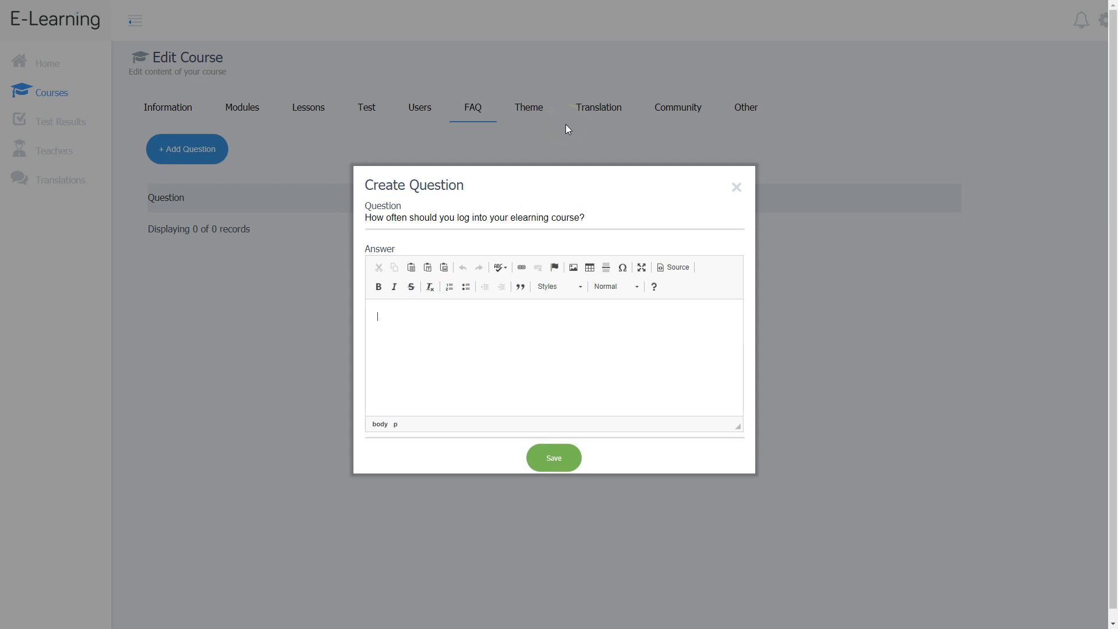
text(Every day!)
click(549, 464)
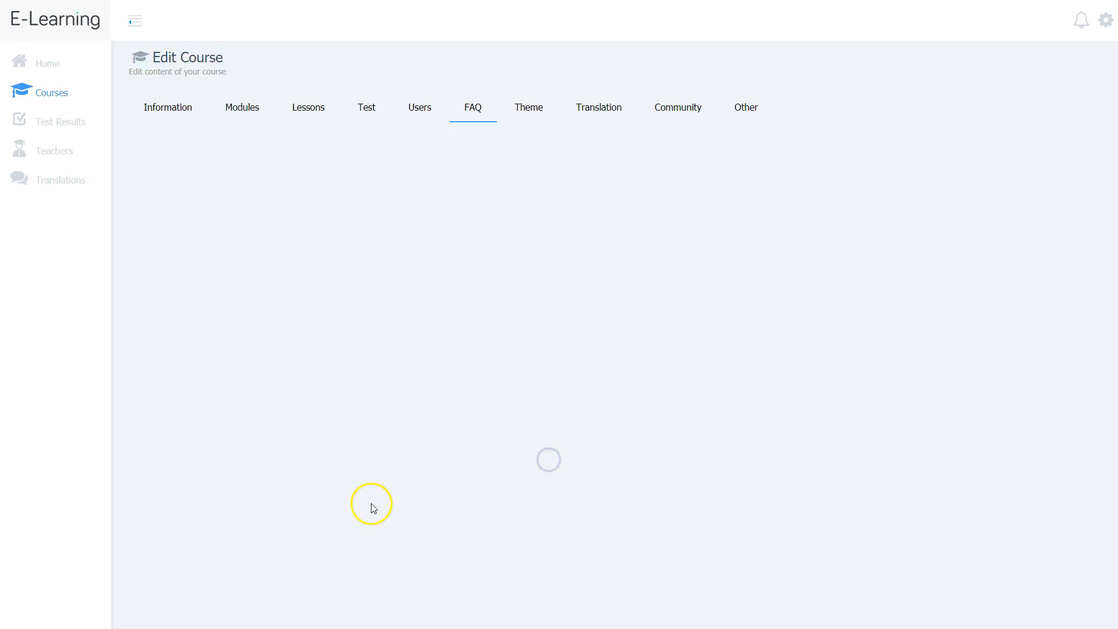
click(784, 340)
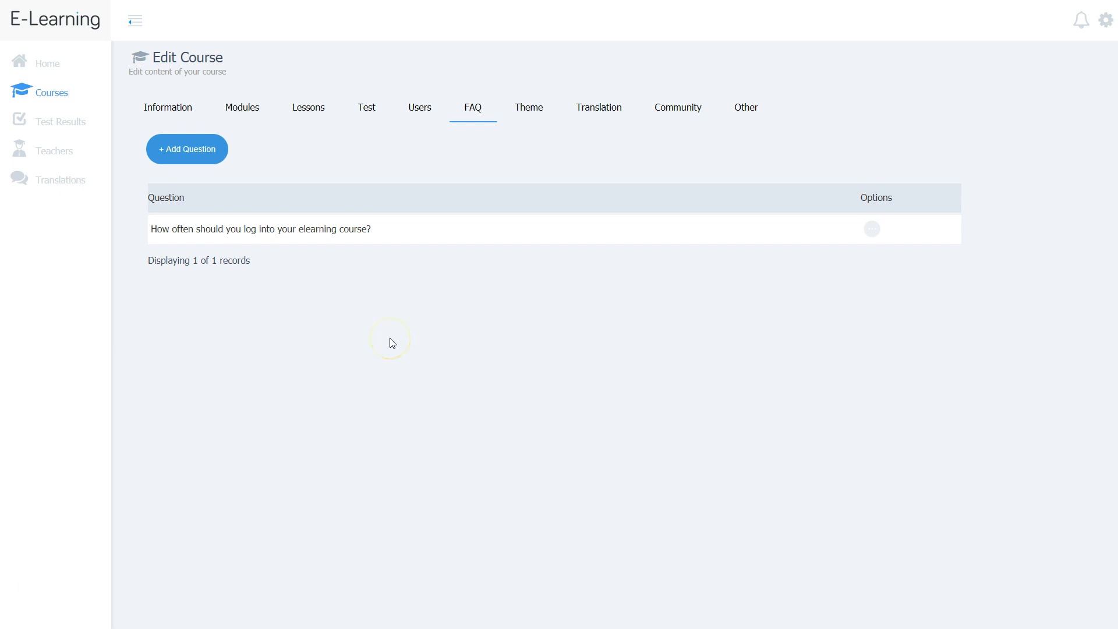
Look through the course themes and select the Responsive template.
click(526, 109)
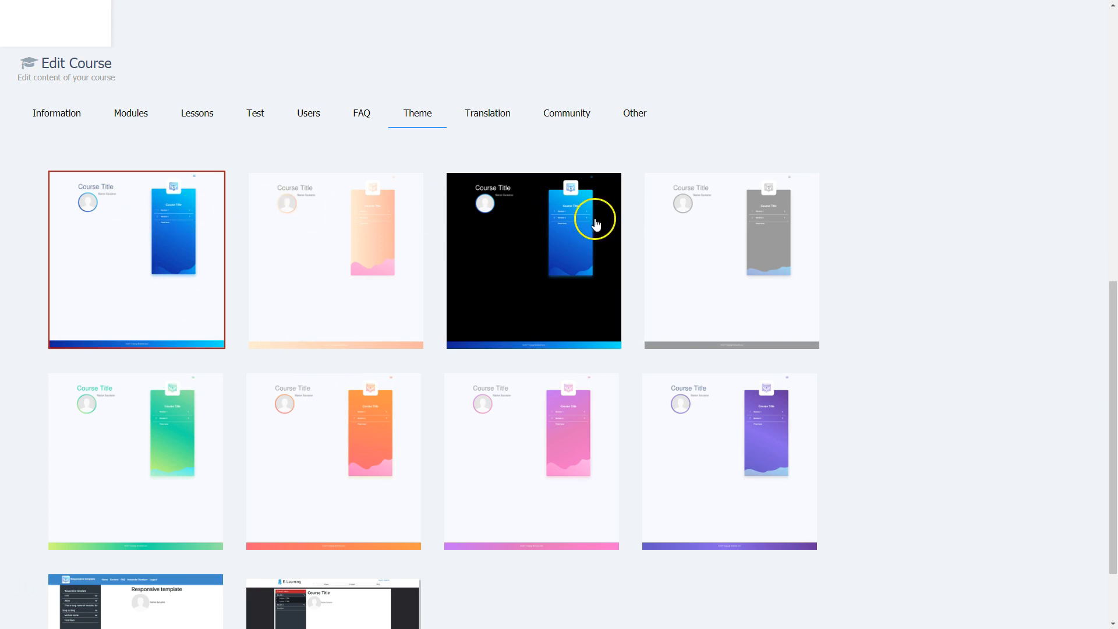
scroll(542, 405, down, 1)
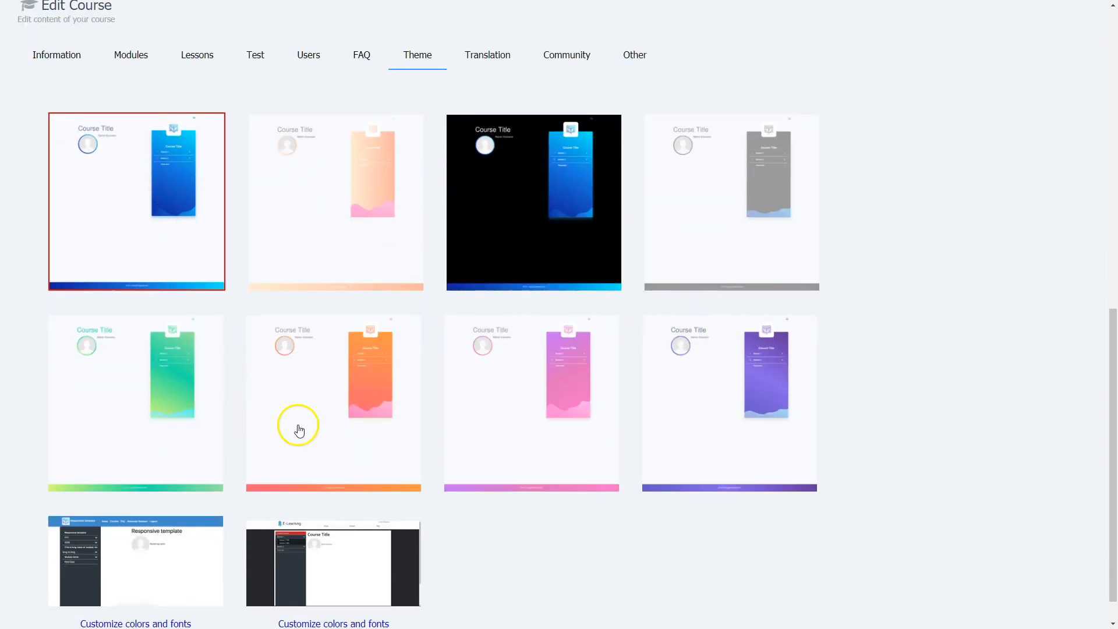
scroll(299, 430, down, 1)
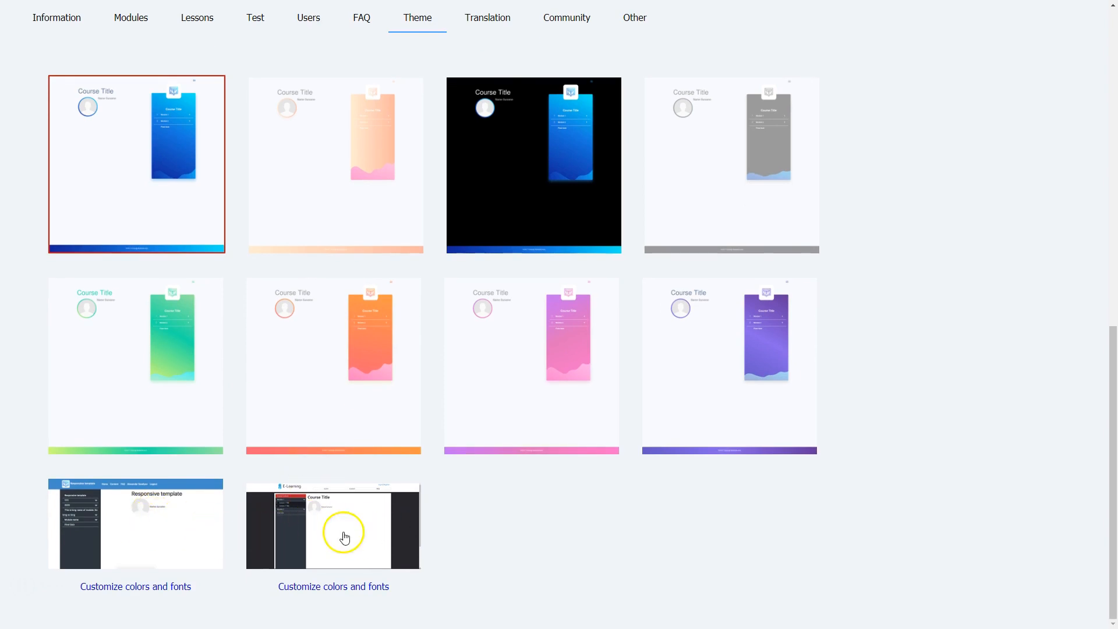
click(146, 526)
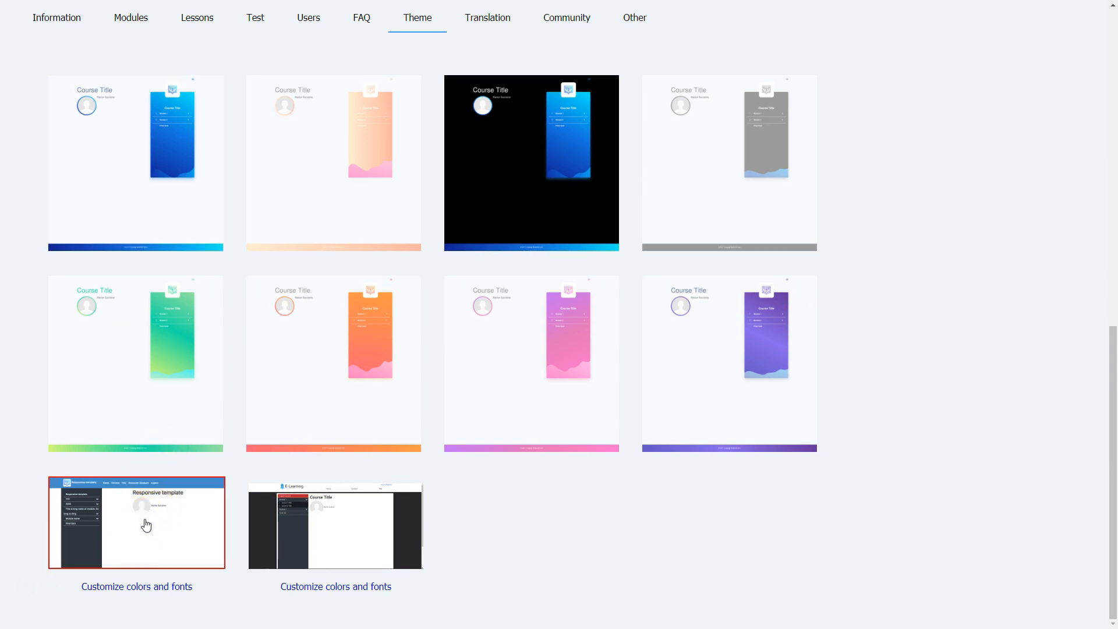
Examine the font, header image and color options for customizing the Responsive template theme.
click(138, 585)
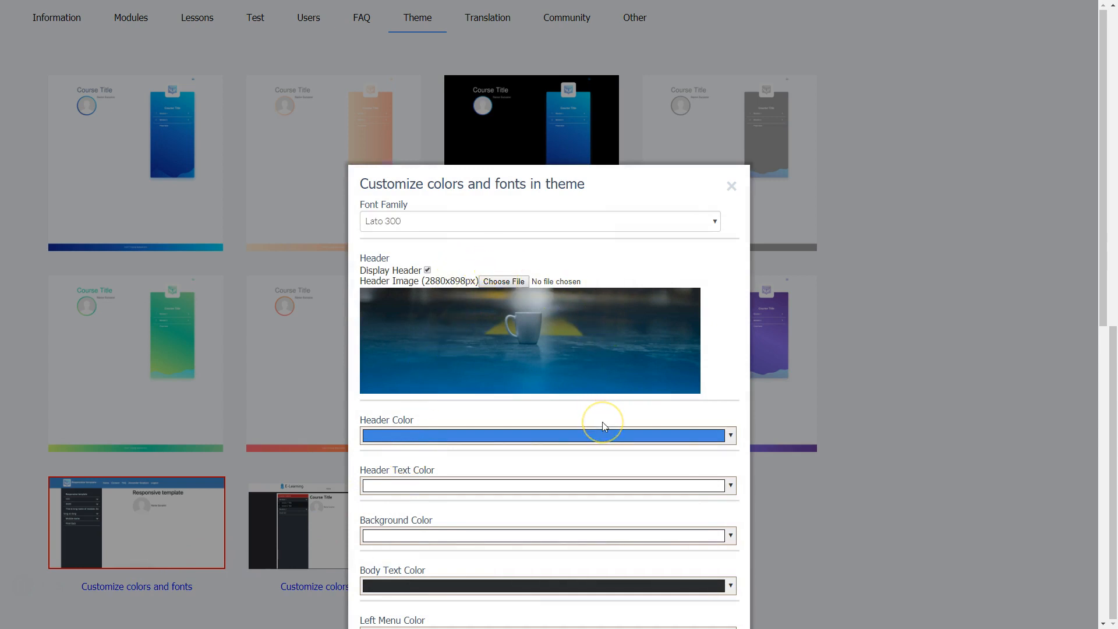
scroll(602, 422, down, 2)
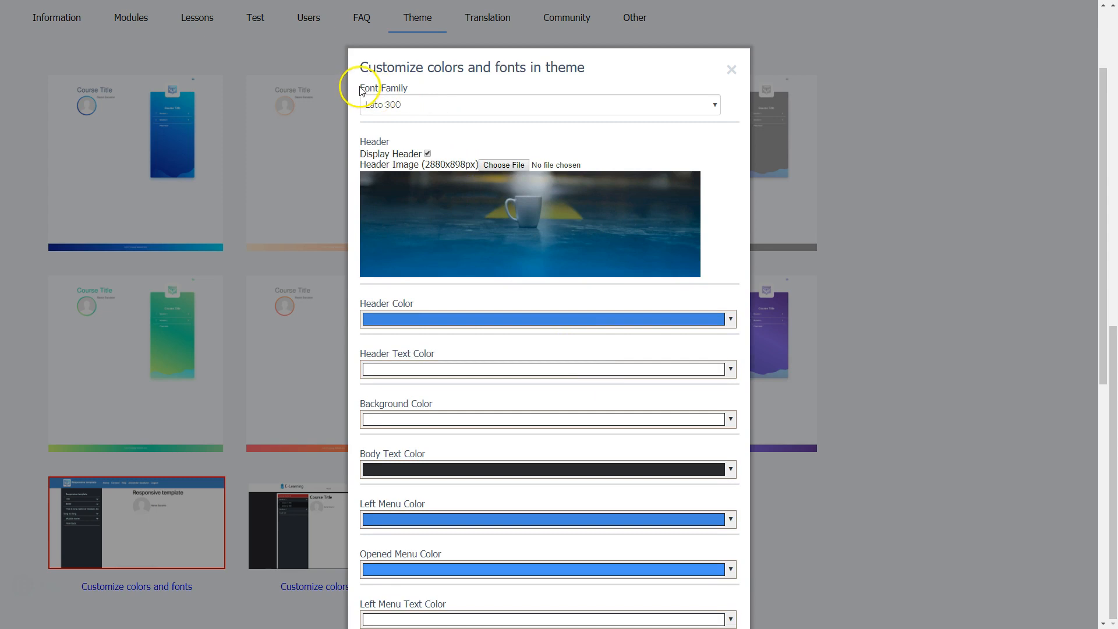
click(420, 103)
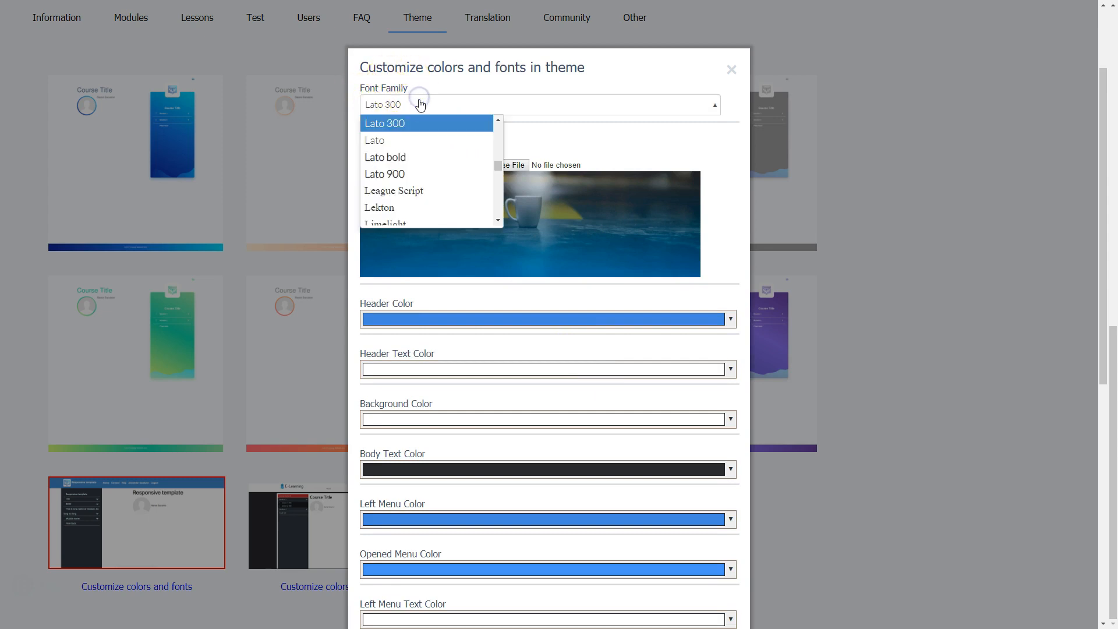
click(468, 103)
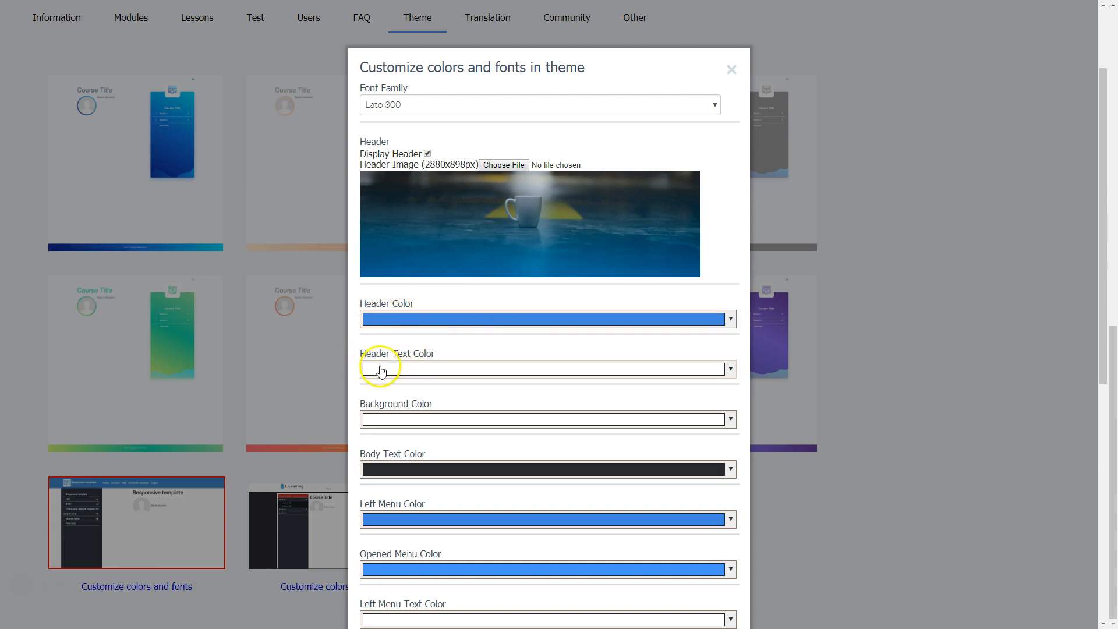
scroll(373, 341, down, 1)
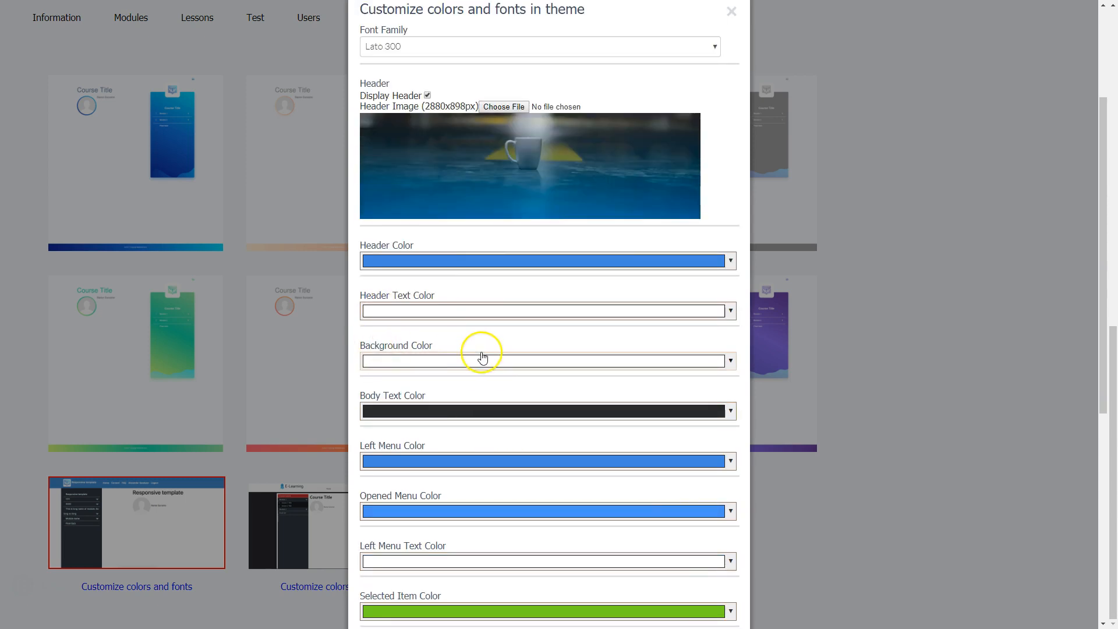
scroll(460, 396, down, 2)
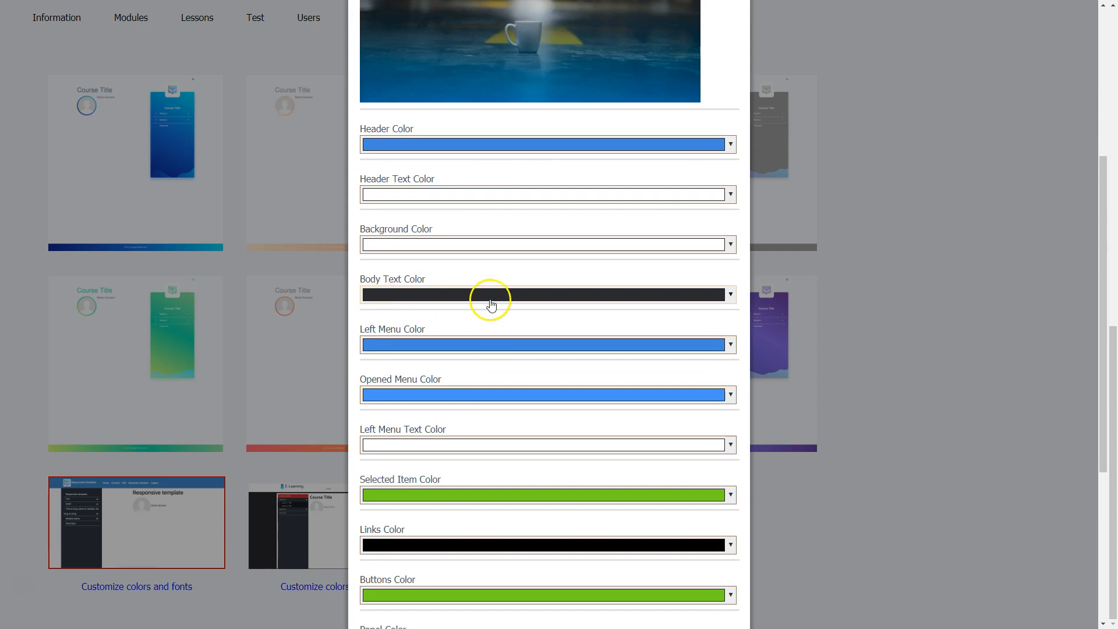
scroll(477, 386, down, 4)
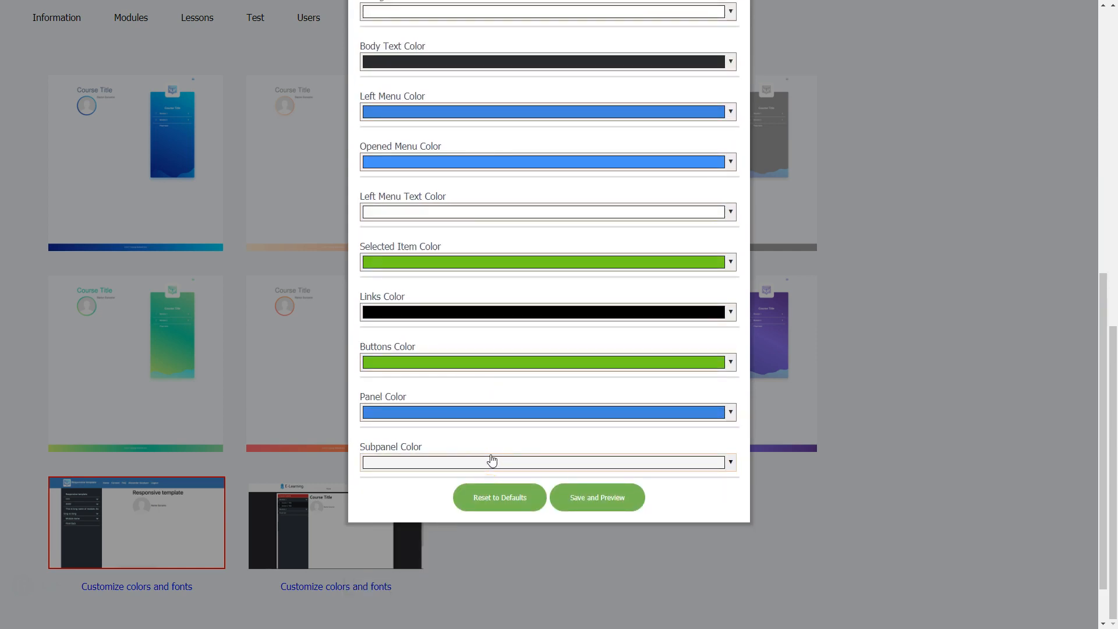
click(491, 444)
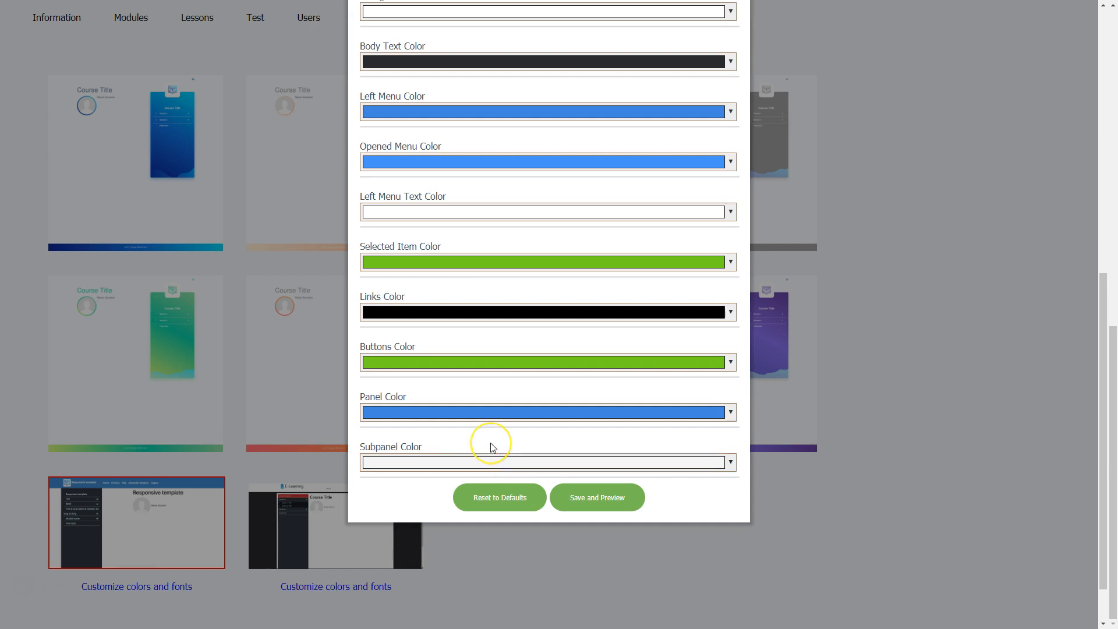
click(489, 426)
Save the theme settings and preview the course page with its header image collapsed and expanded, then close the preview and theme customization.
click(595, 499)
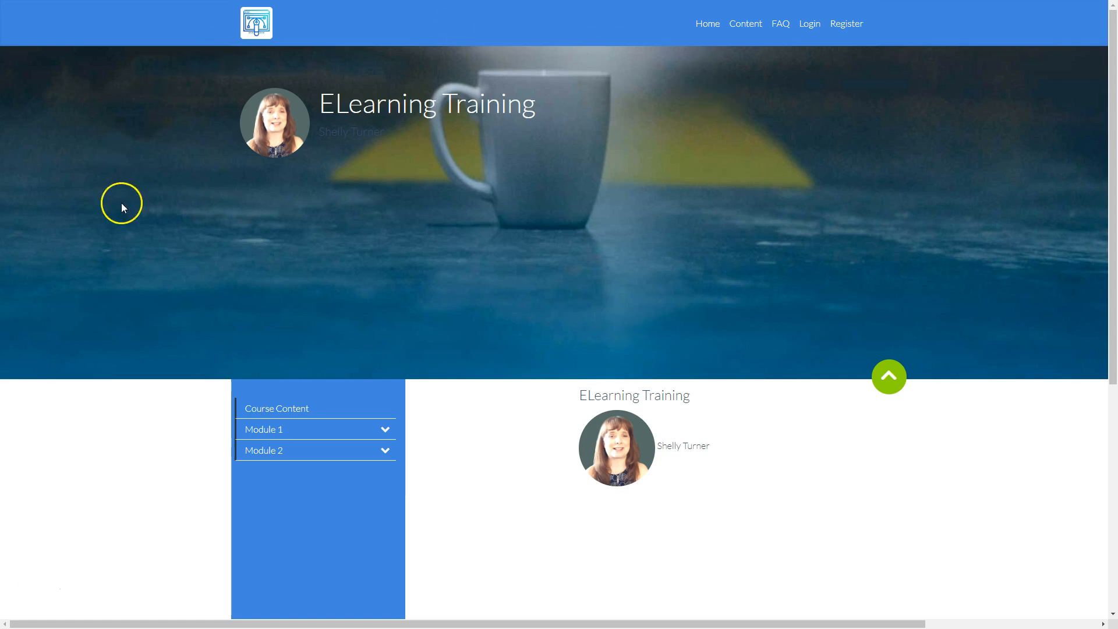
scroll(622, 466, down, 6)
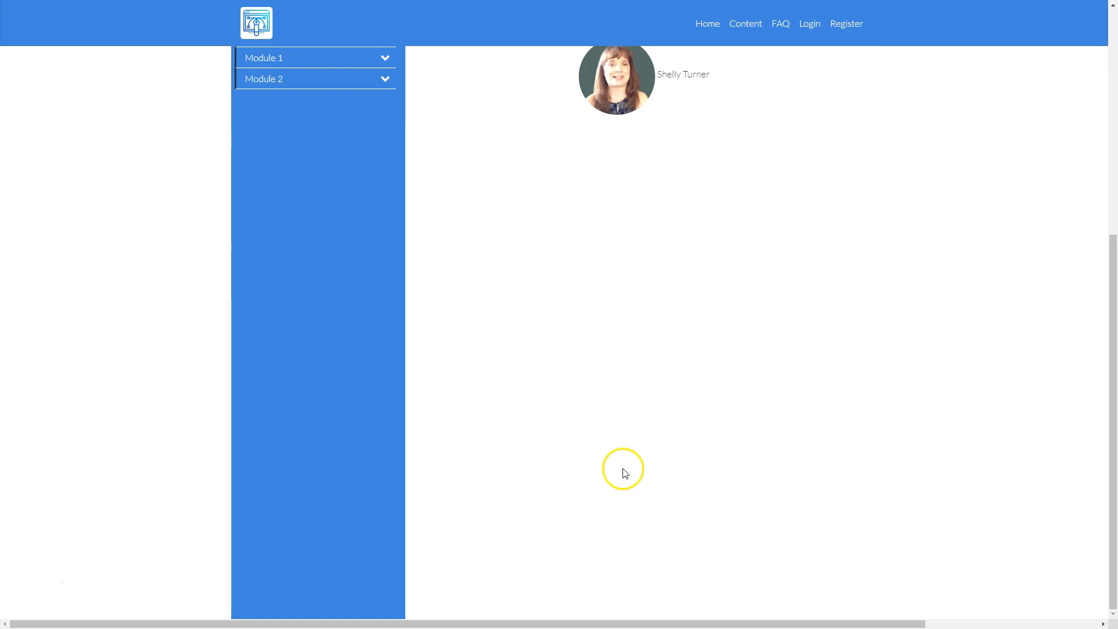
scroll(621, 466, up, 6)
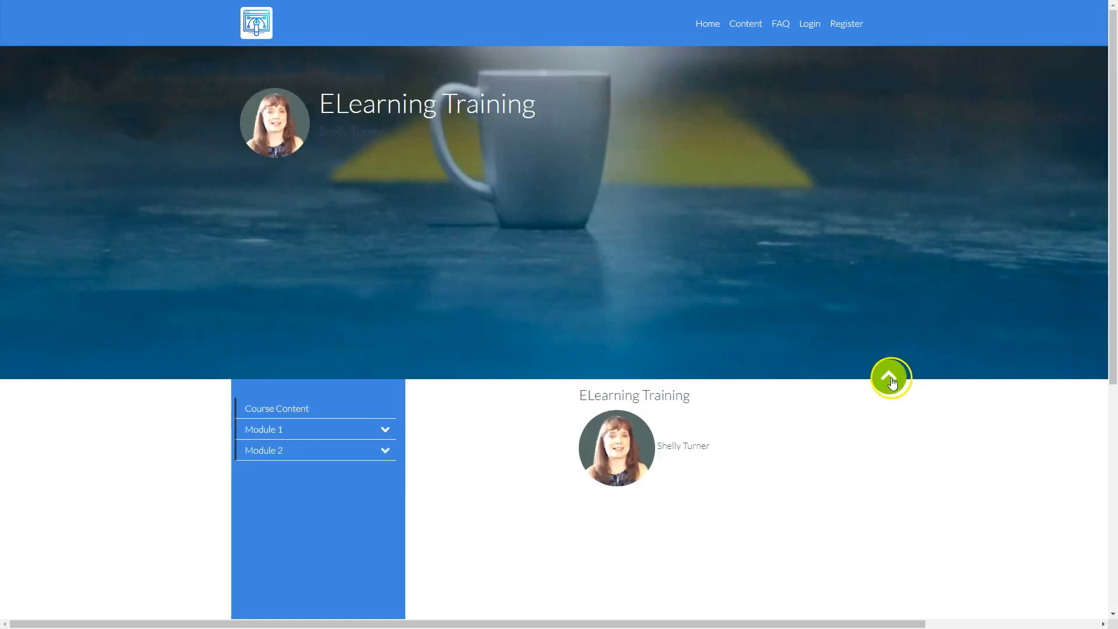
click(893, 378)
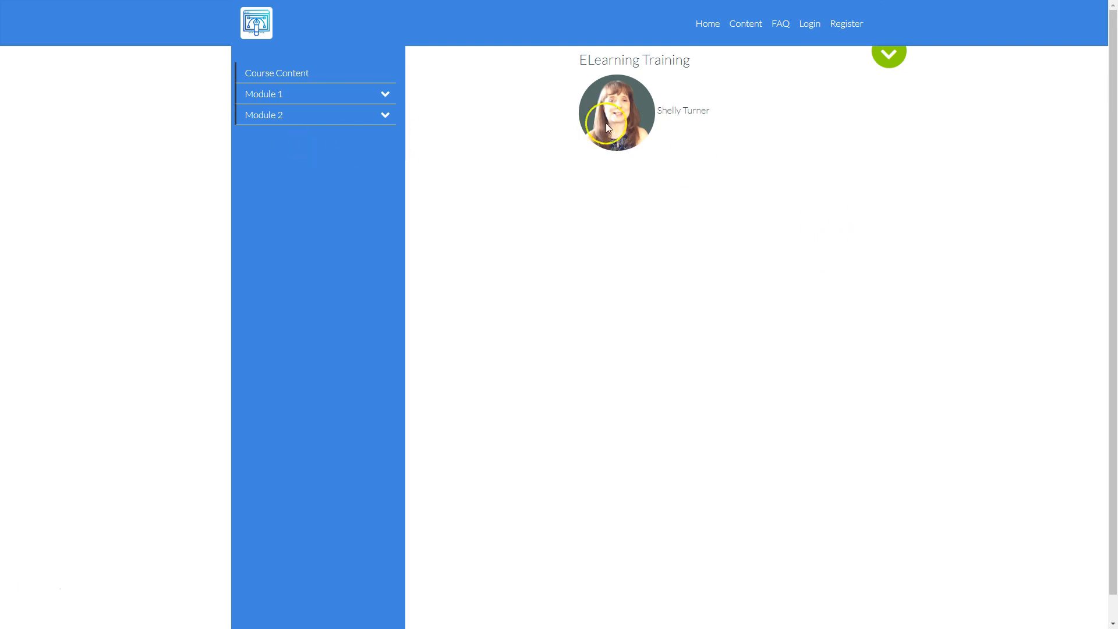
click(889, 53)
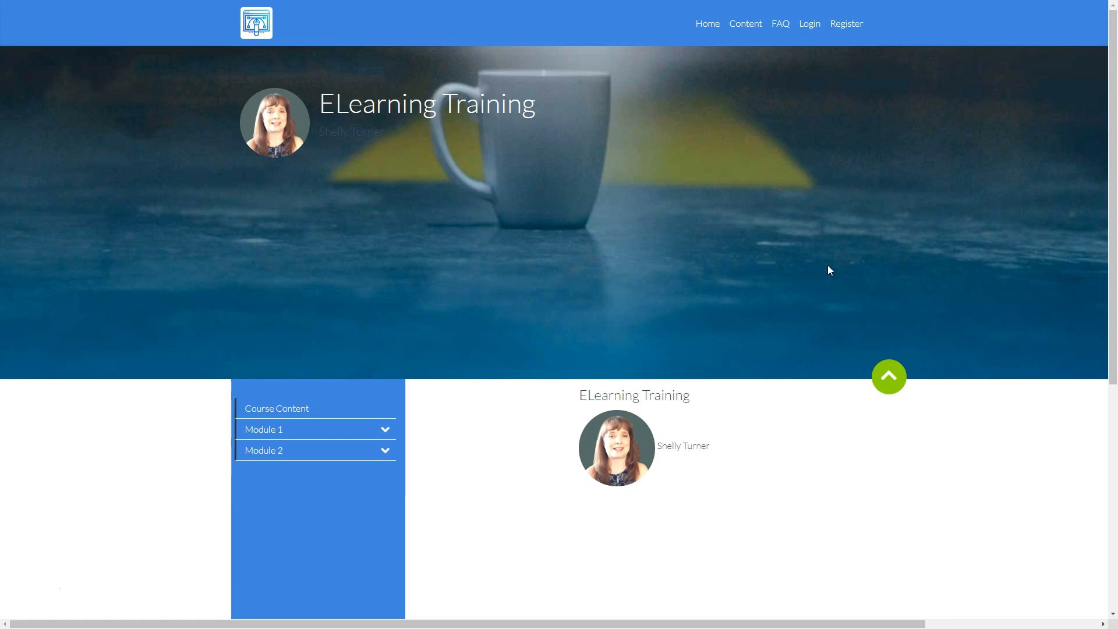
key(ctrl+w)
scroll(781, 99, up, 9)
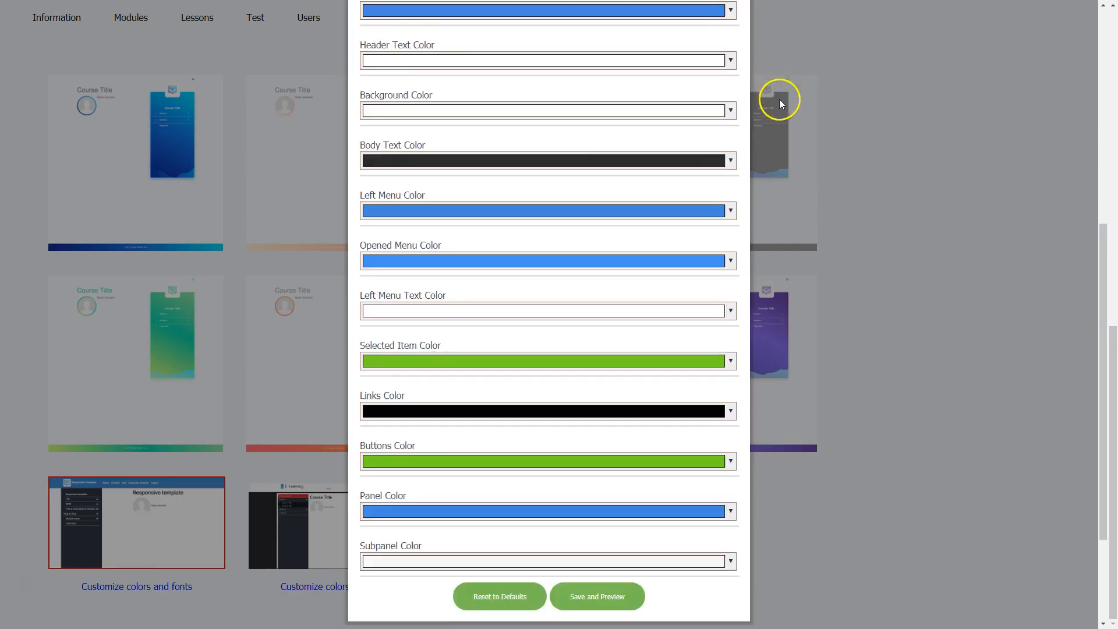
click(731, 186)
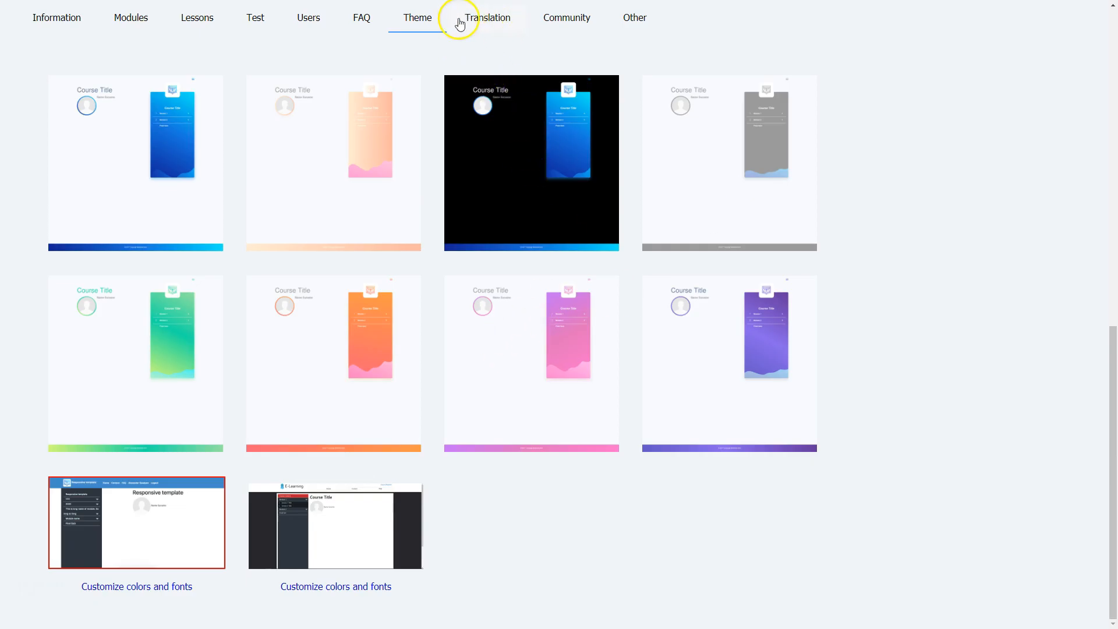
Review the languages offered for the course translation without changing the selected one.
click(492, 19)
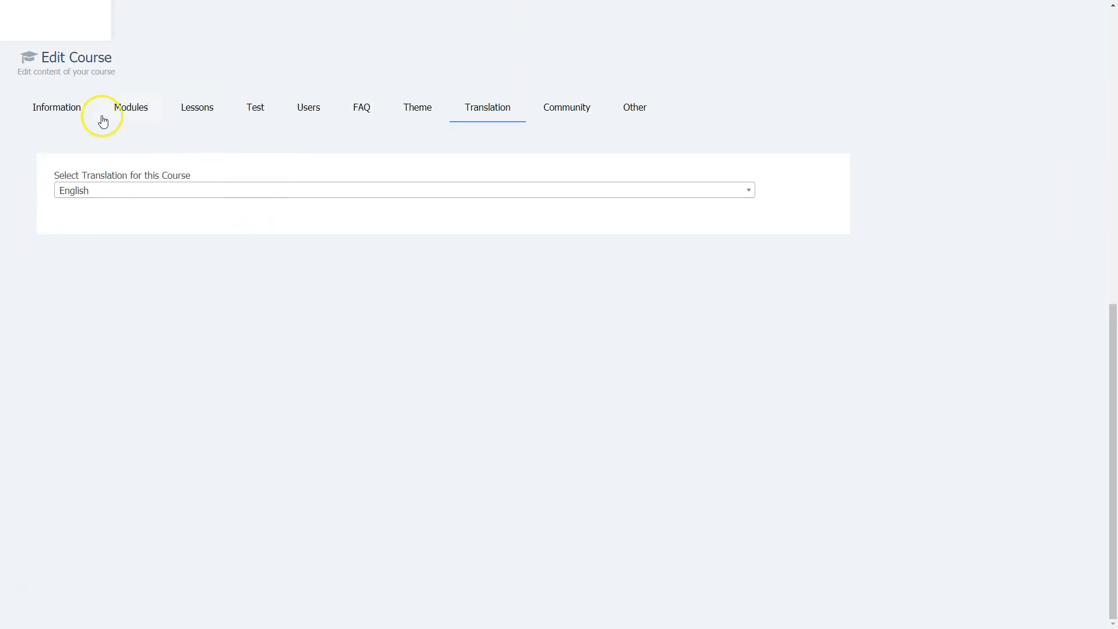
click(132, 195)
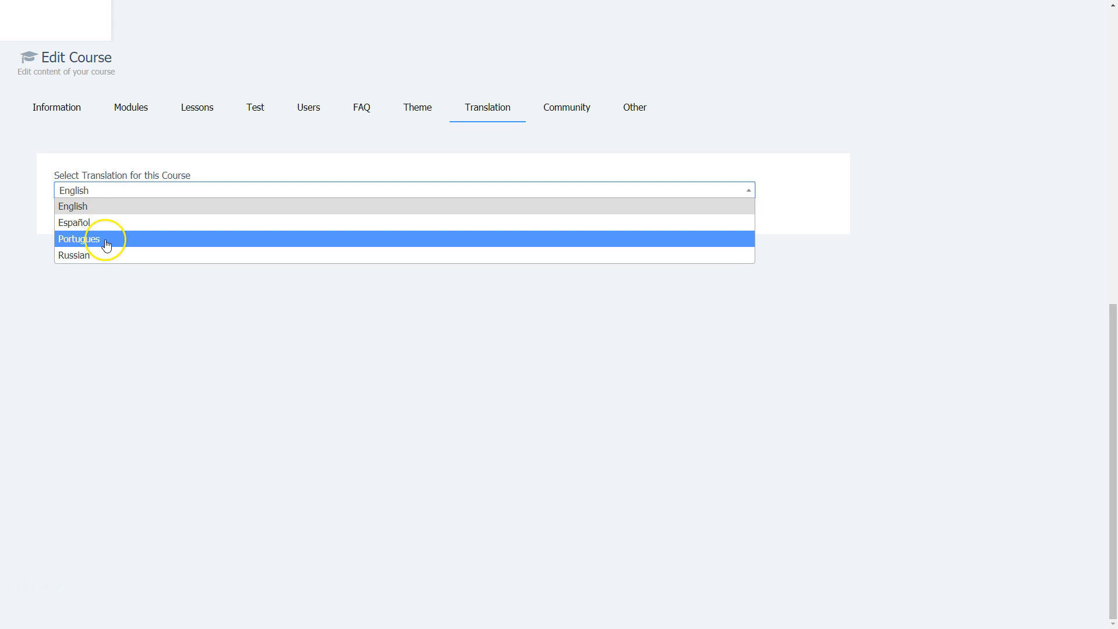
click(241, 347)
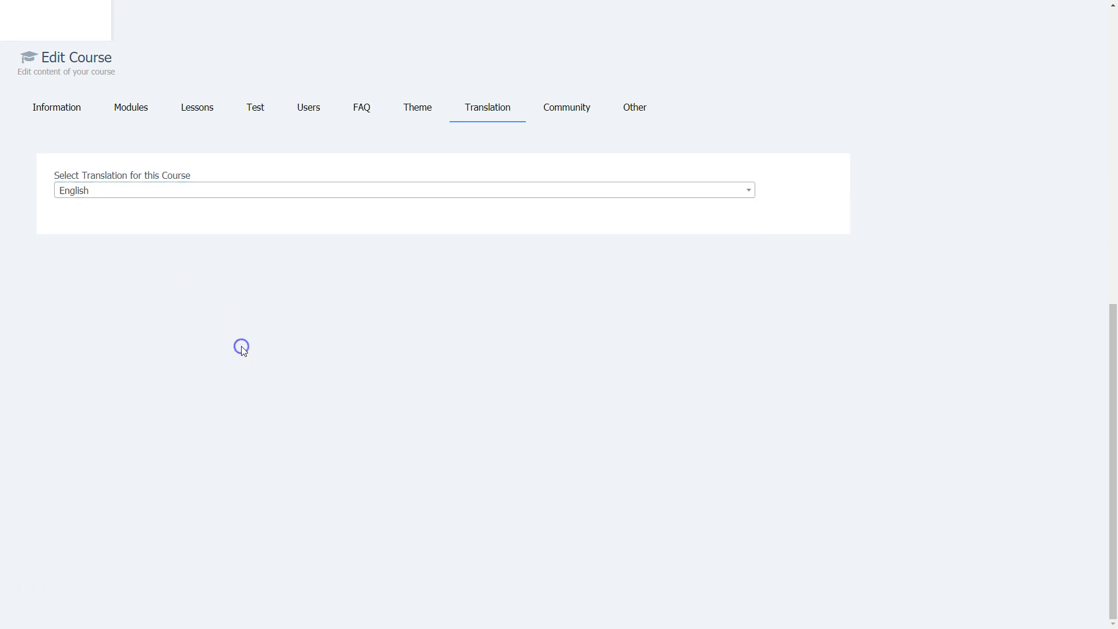
Open the course's community publishing form and title the listing with the teacher's first name in possessive form followed by "ELearning Course".
click(570, 109)
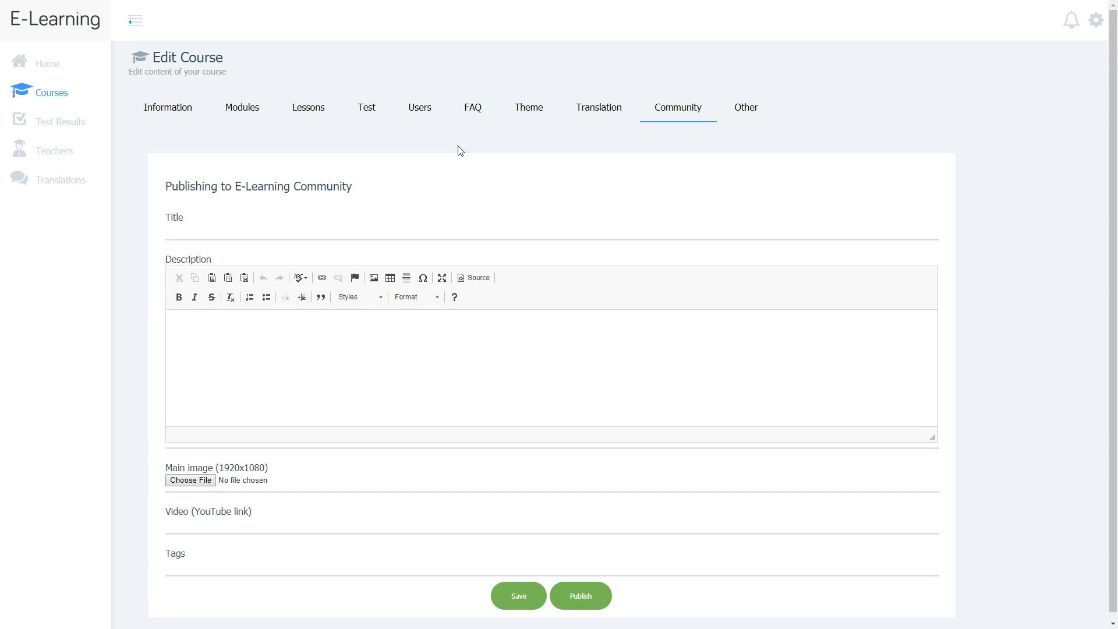
click(458, 152)
click(177, 216)
click(223, 230)
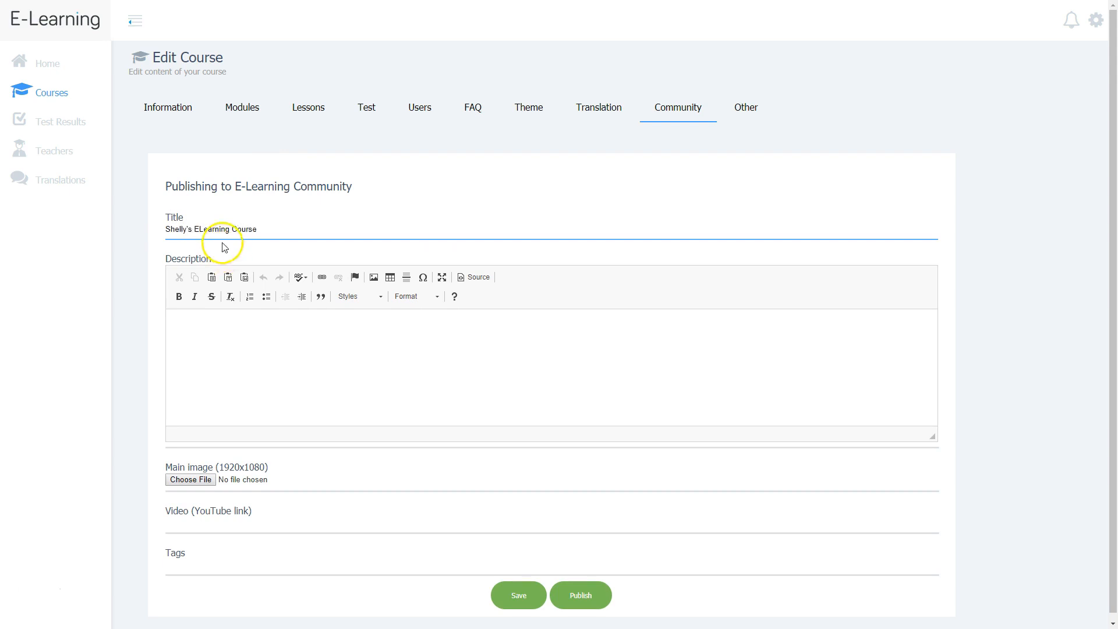
Enter the listing description "This is a test description for" followed by the same course title.
click(187, 335)
text(This is a test de)
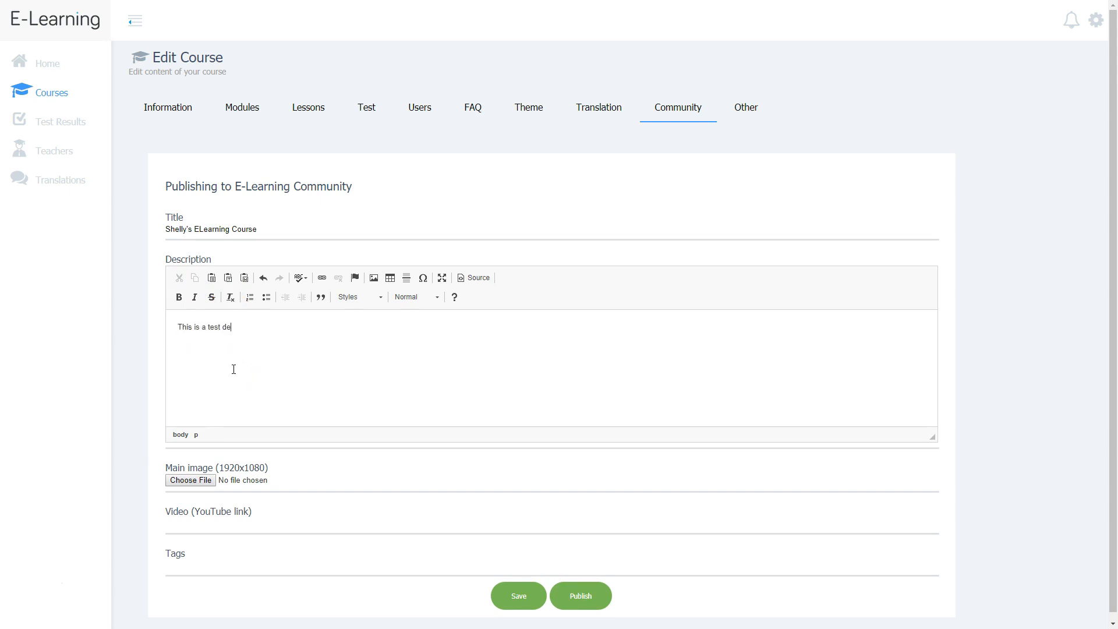
text(scription for Shelly's ELearning Course)
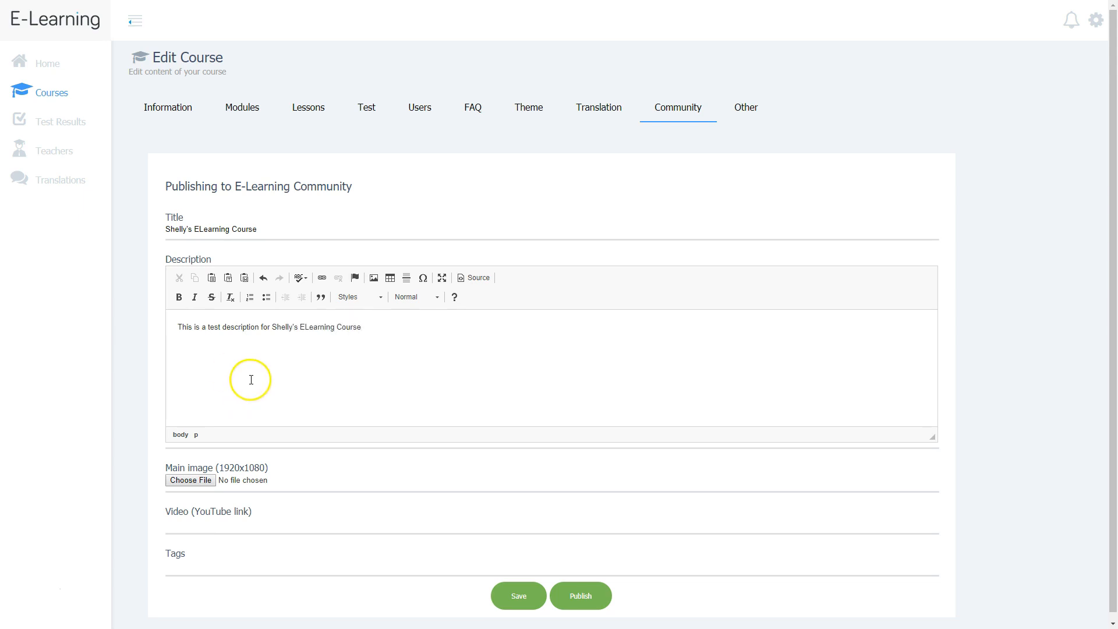
scroll(250, 379, down, 1)
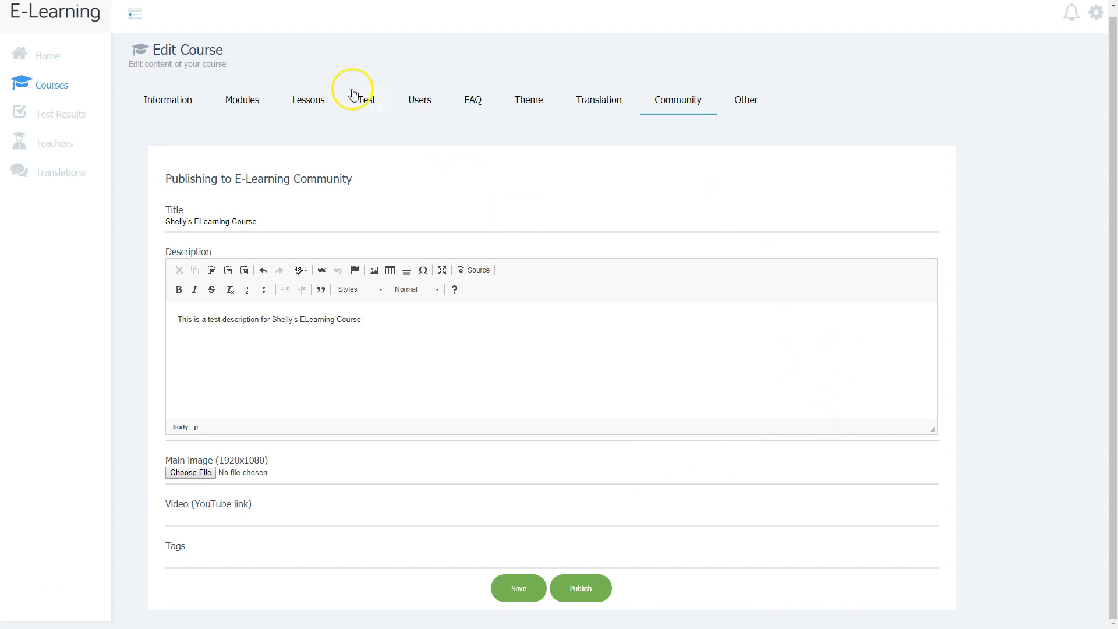
Review the course's extension code fields and the app's course list, test results and teachers pages.
click(748, 102)
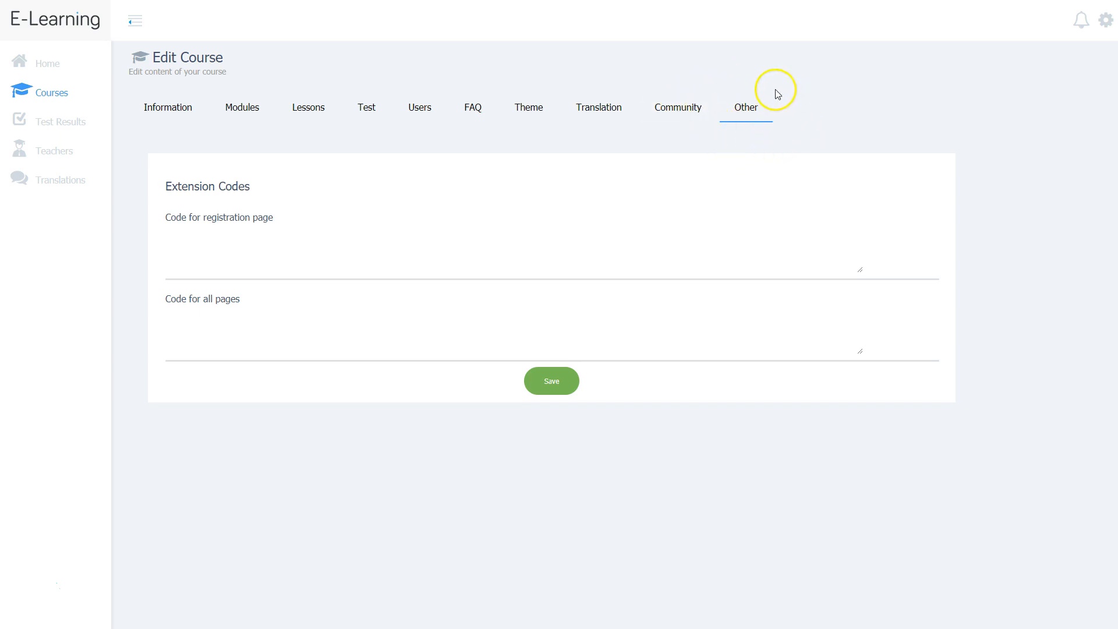
click(45, 96)
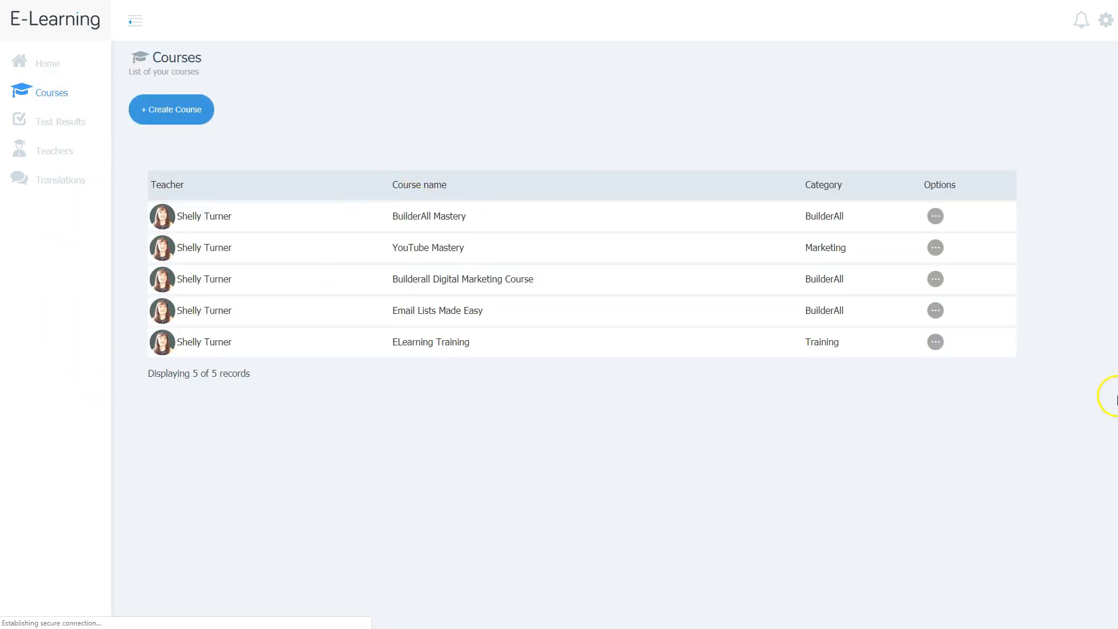
click(56, 124)
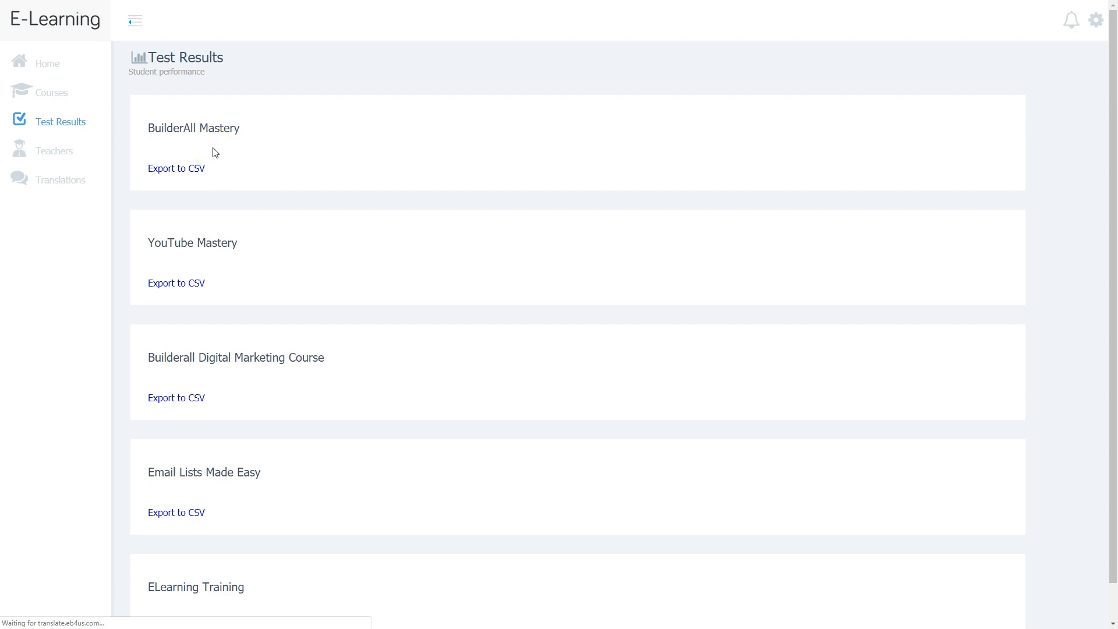
click(53, 152)
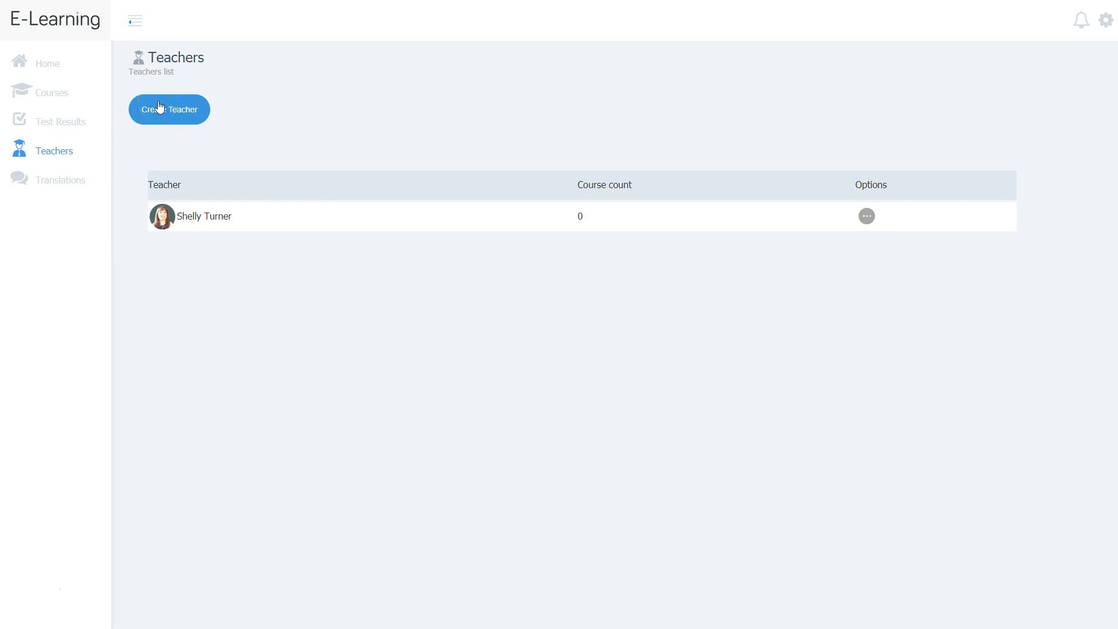
Create a translation named Italian with the default phrases, save it and return to the home dashboard.
click(55, 186)
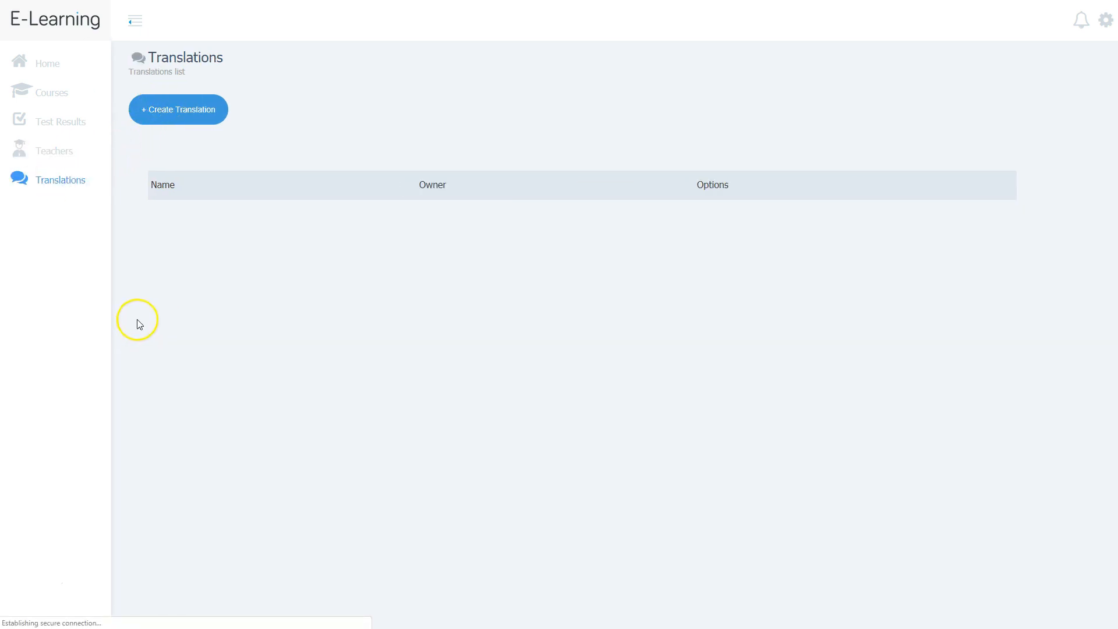
click(171, 118)
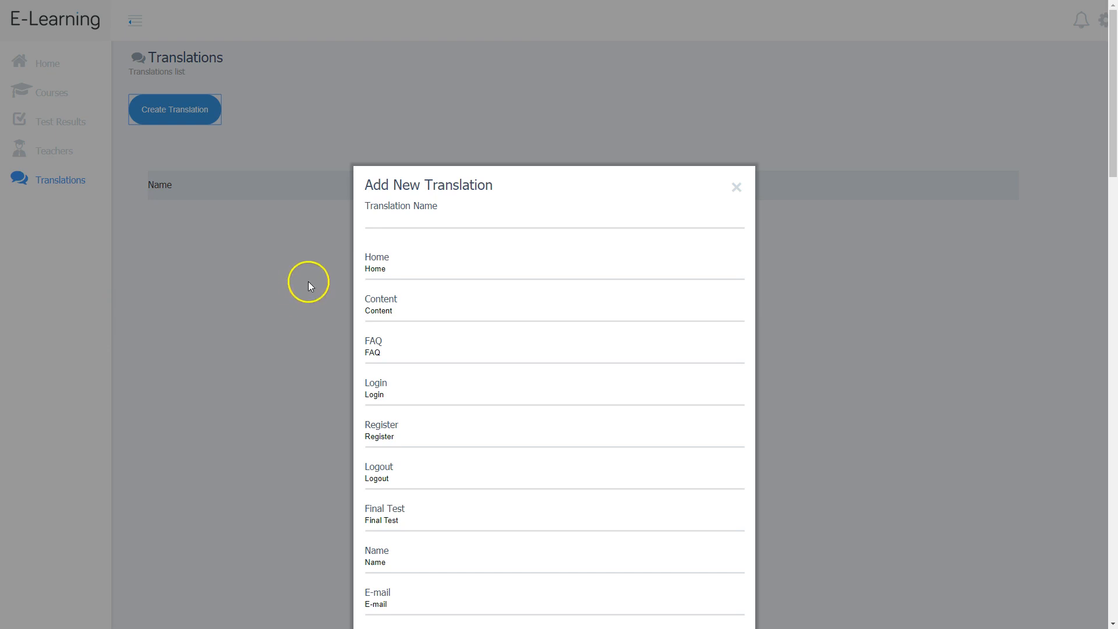
click(380, 222)
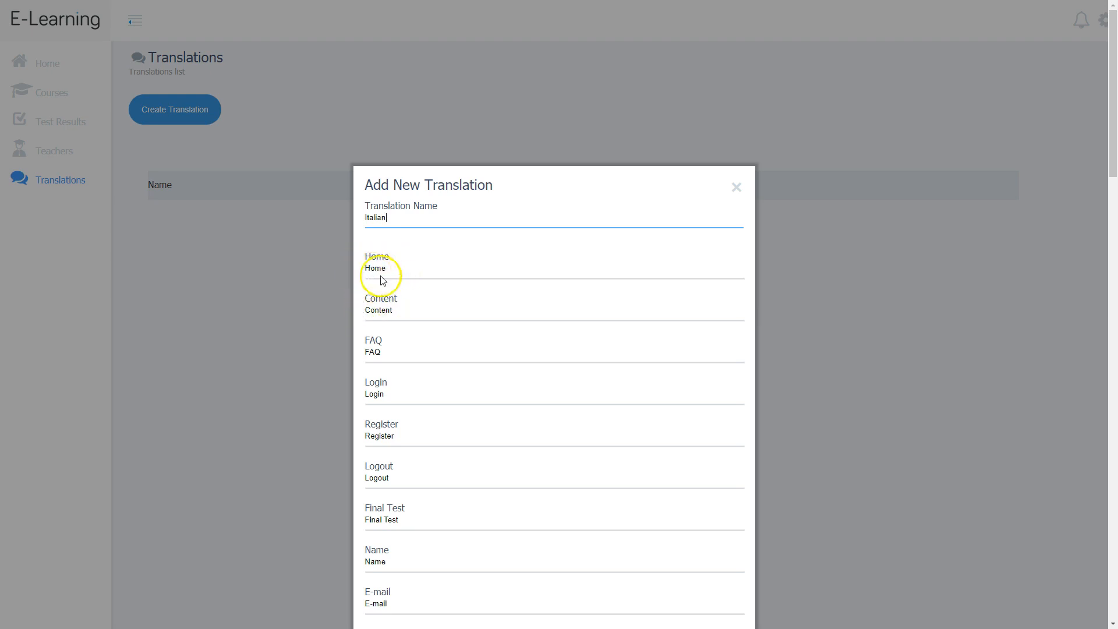
scroll(482, 532, down, 8)
scroll(488, 534, down, 3)
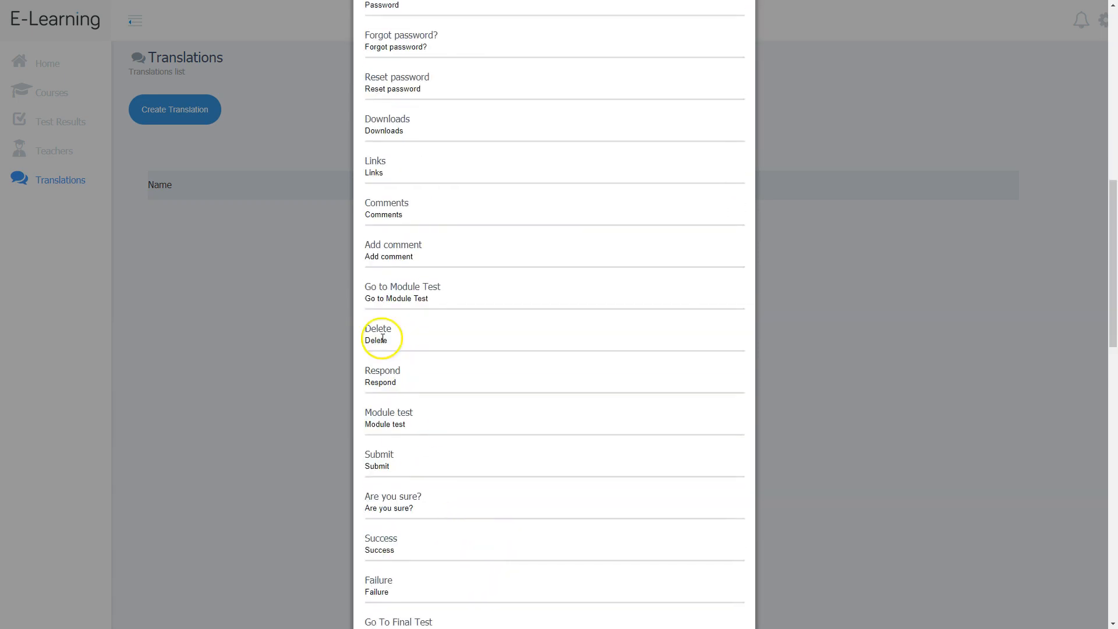
scroll(419, 475, down, 8)
scroll(437, 501, down, 10)
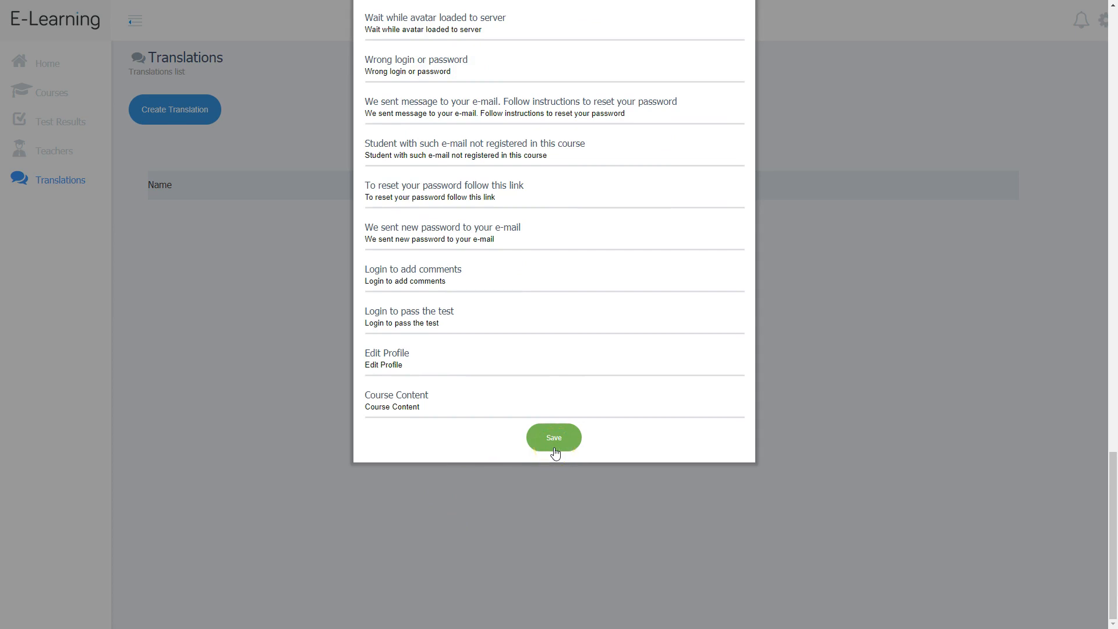
click(555, 452)
click(47, 64)
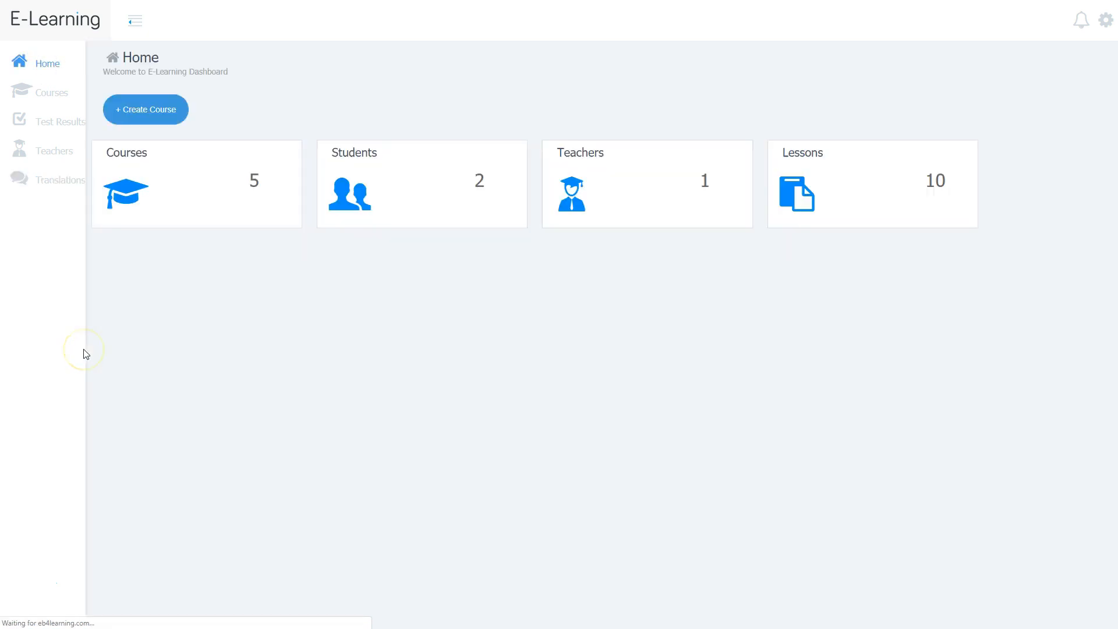